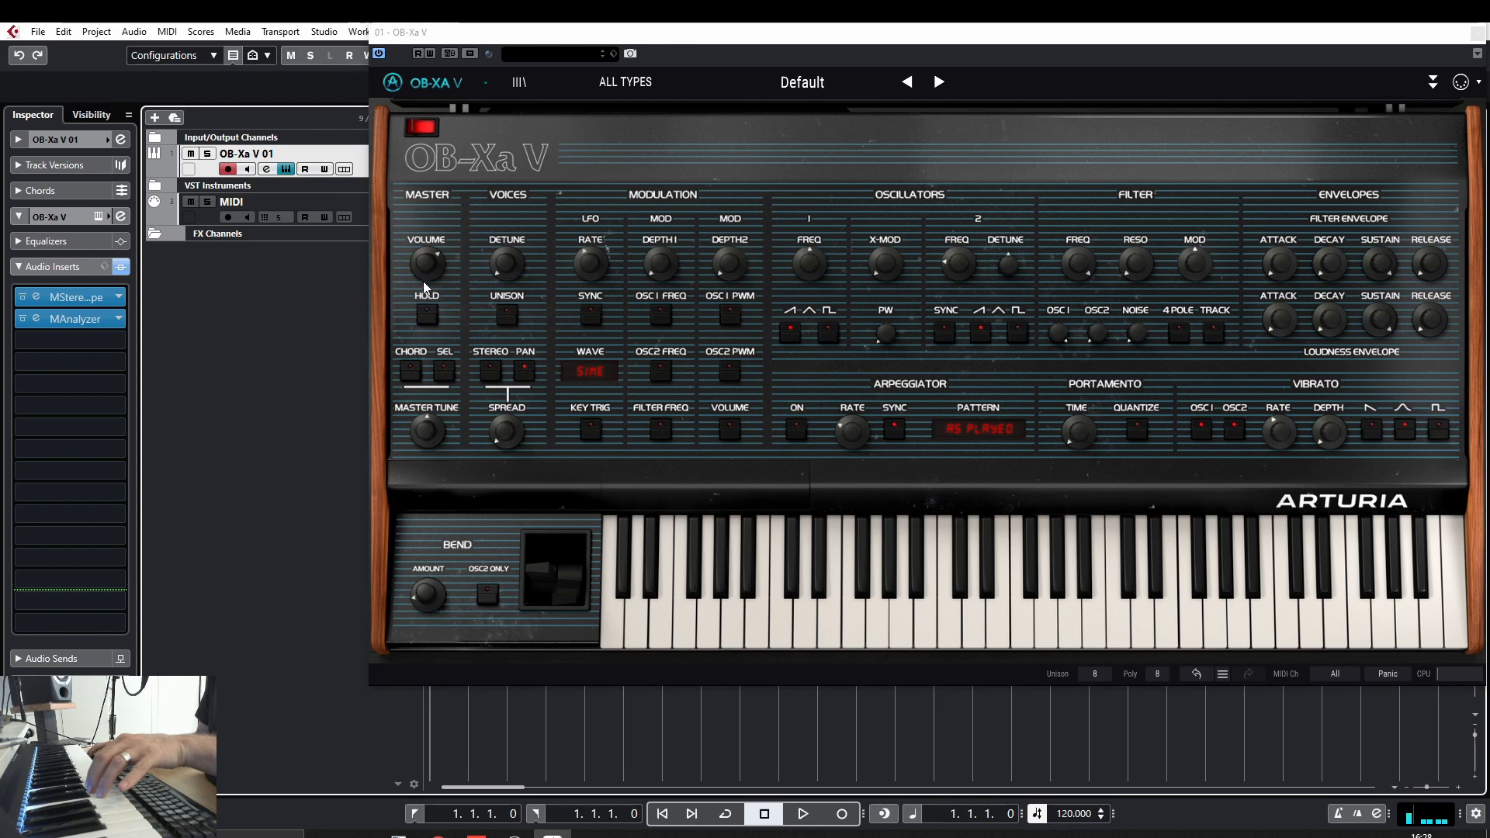
# Adjust the synth's master volume and try out the Hold function.
pyautogui.moveTo(428, 269)
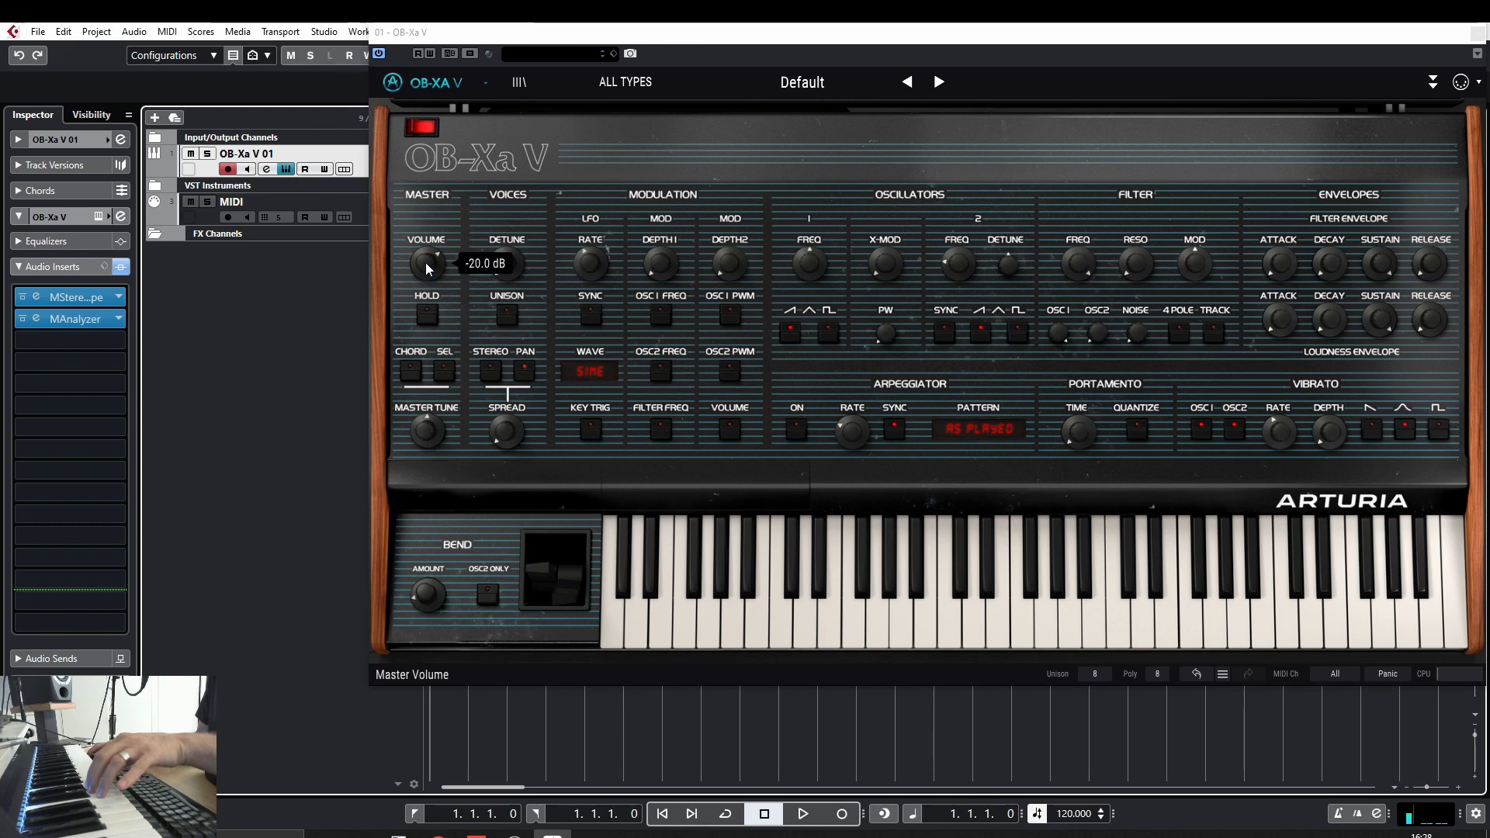
pyautogui.moveTo(428, 270)
pyautogui.mouseDown()
pyautogui.moveTo(428, 242)
pyautogui.moveTo(429, 278)
pyautogui.mouseUp()
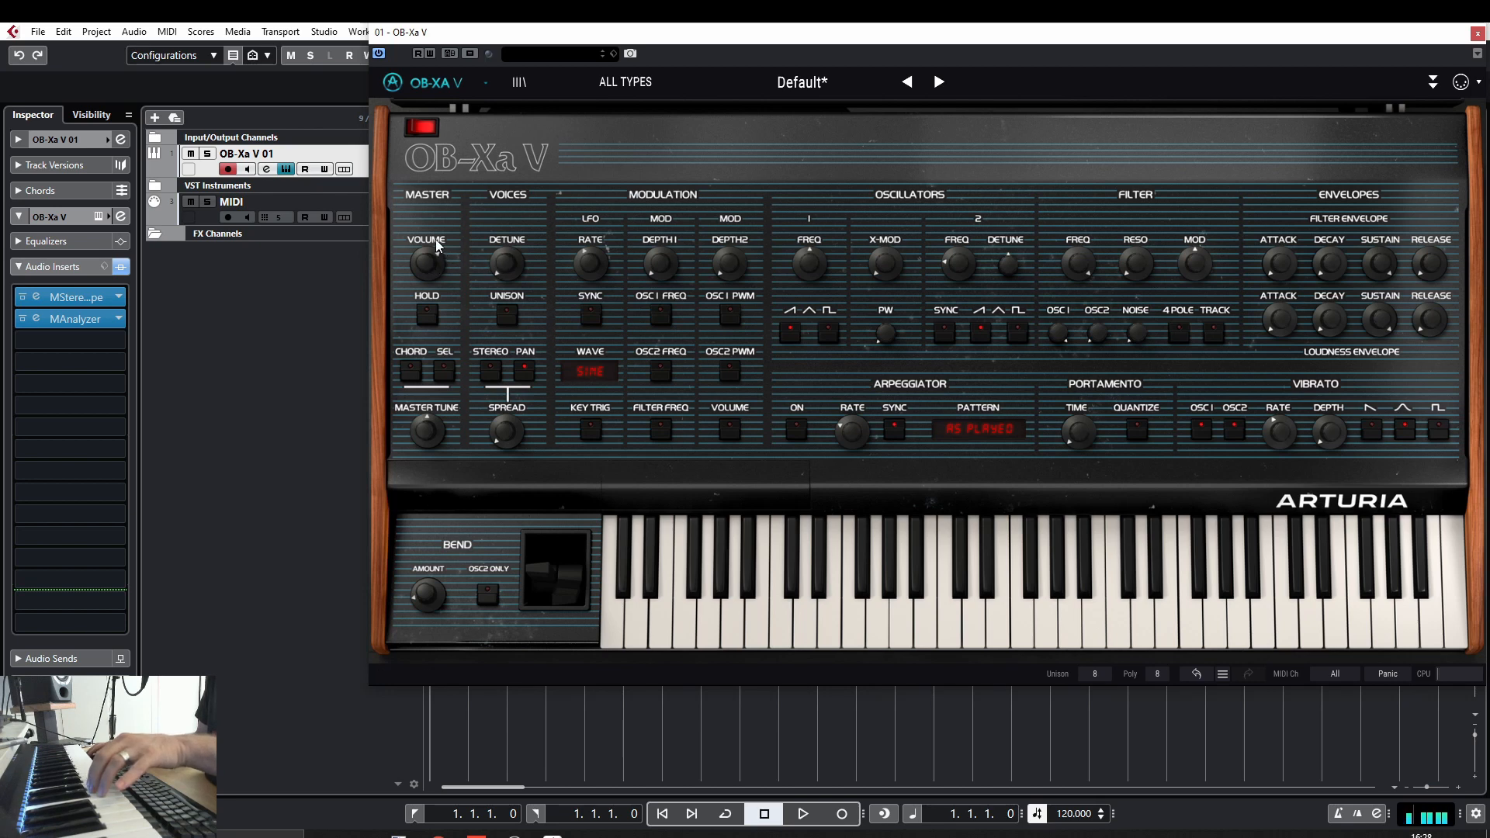
pyautogui.click(426, 314)
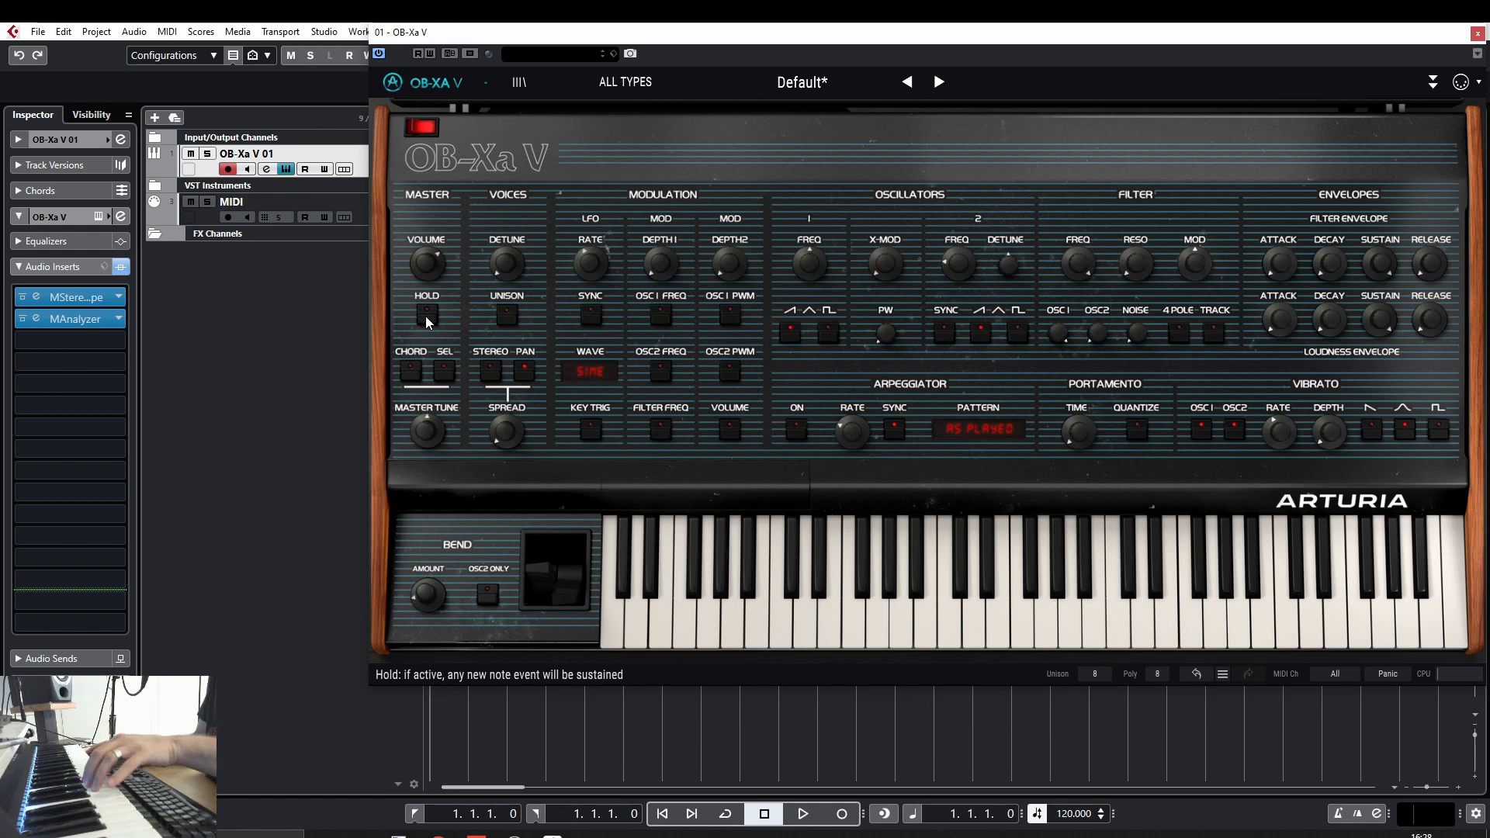
# Try Chord mode with a major triad, a minor triad and a root-plus-fifth chord, leaving the mode switched off.
pyautogui.click(414, 374)
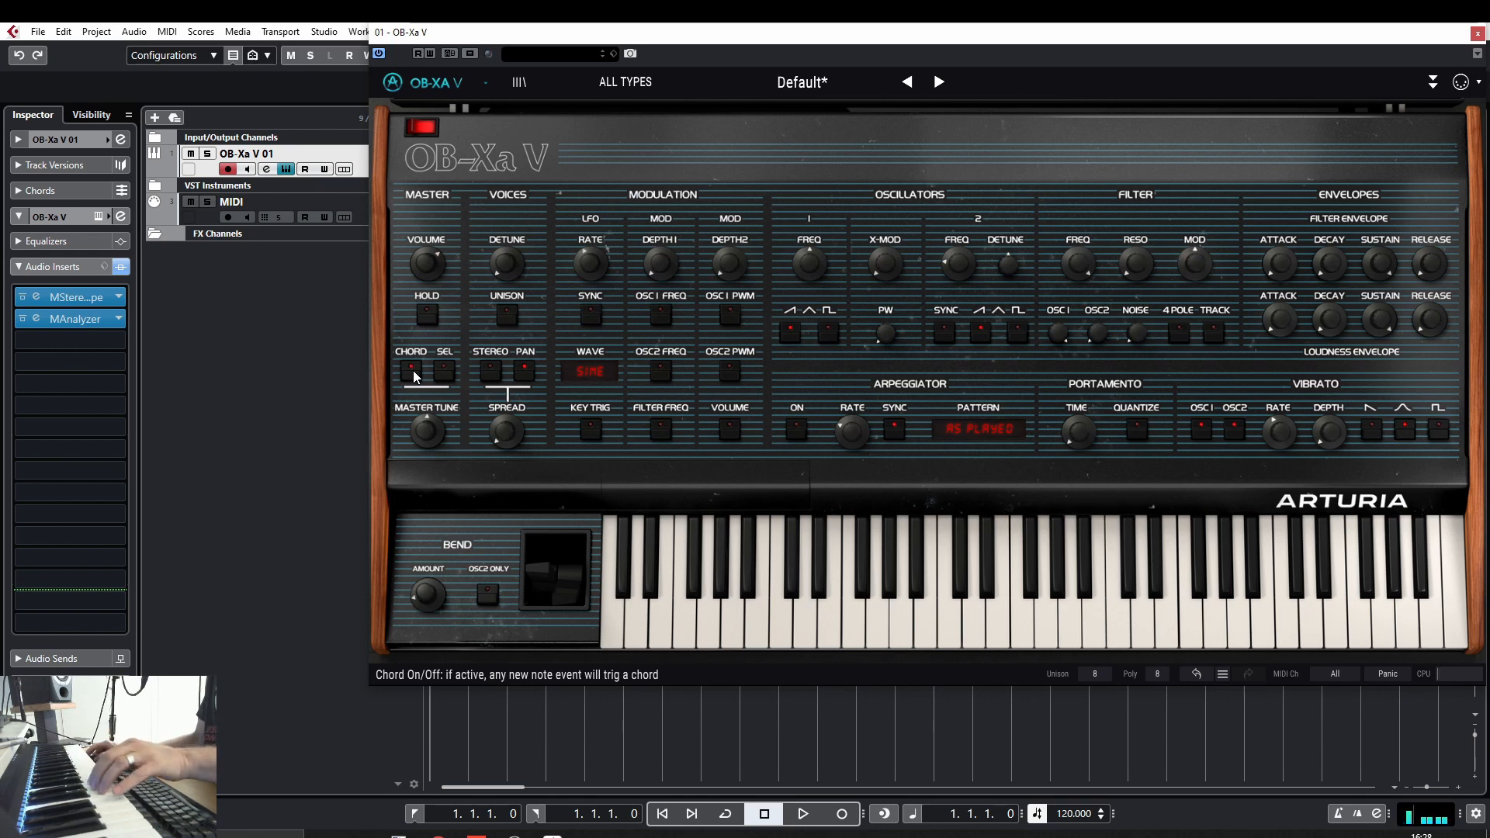
pyautogui.click(444, 370)
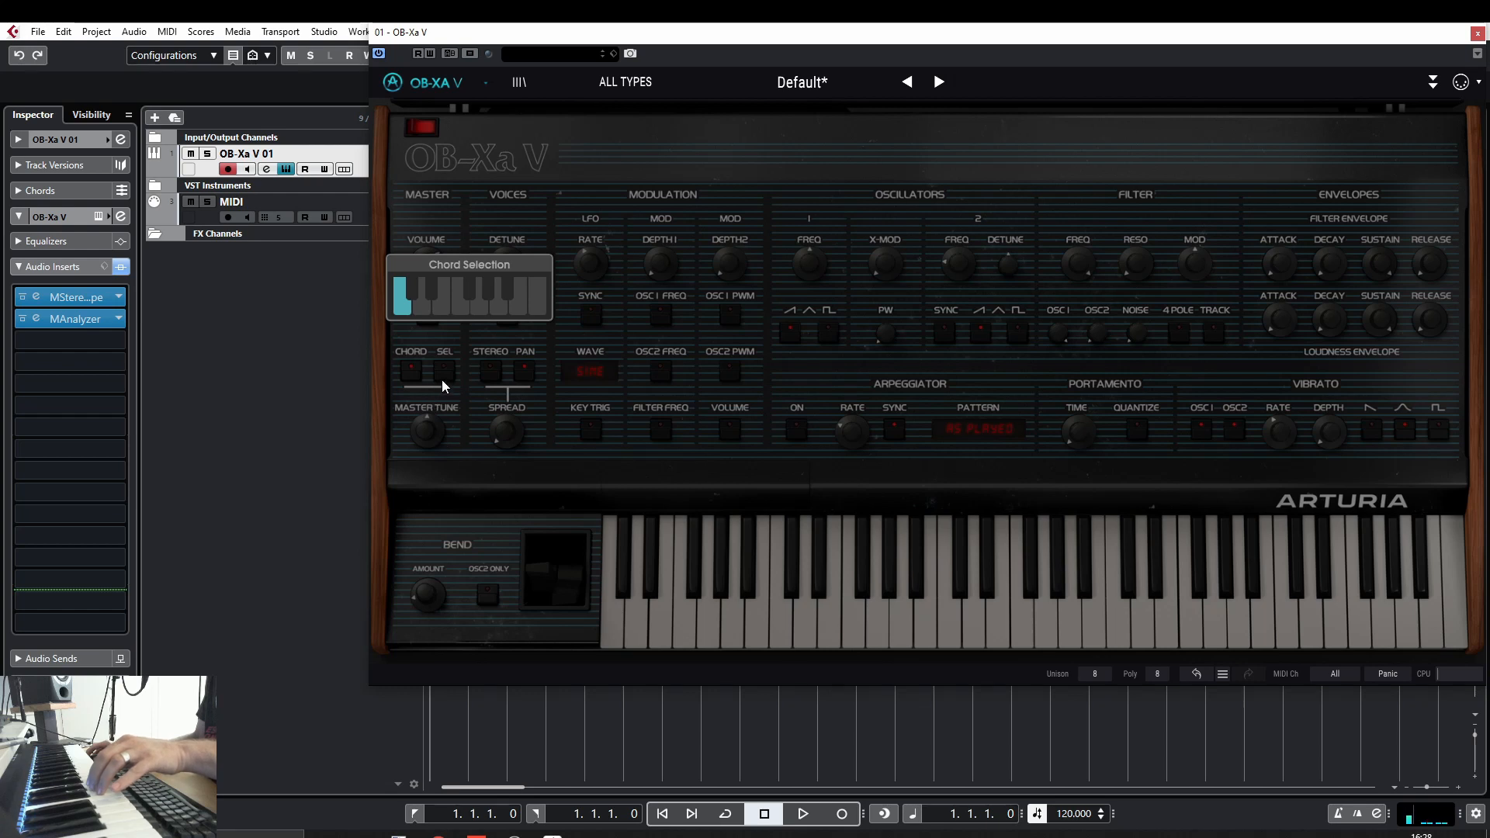
pyautogui.click(439, 309)
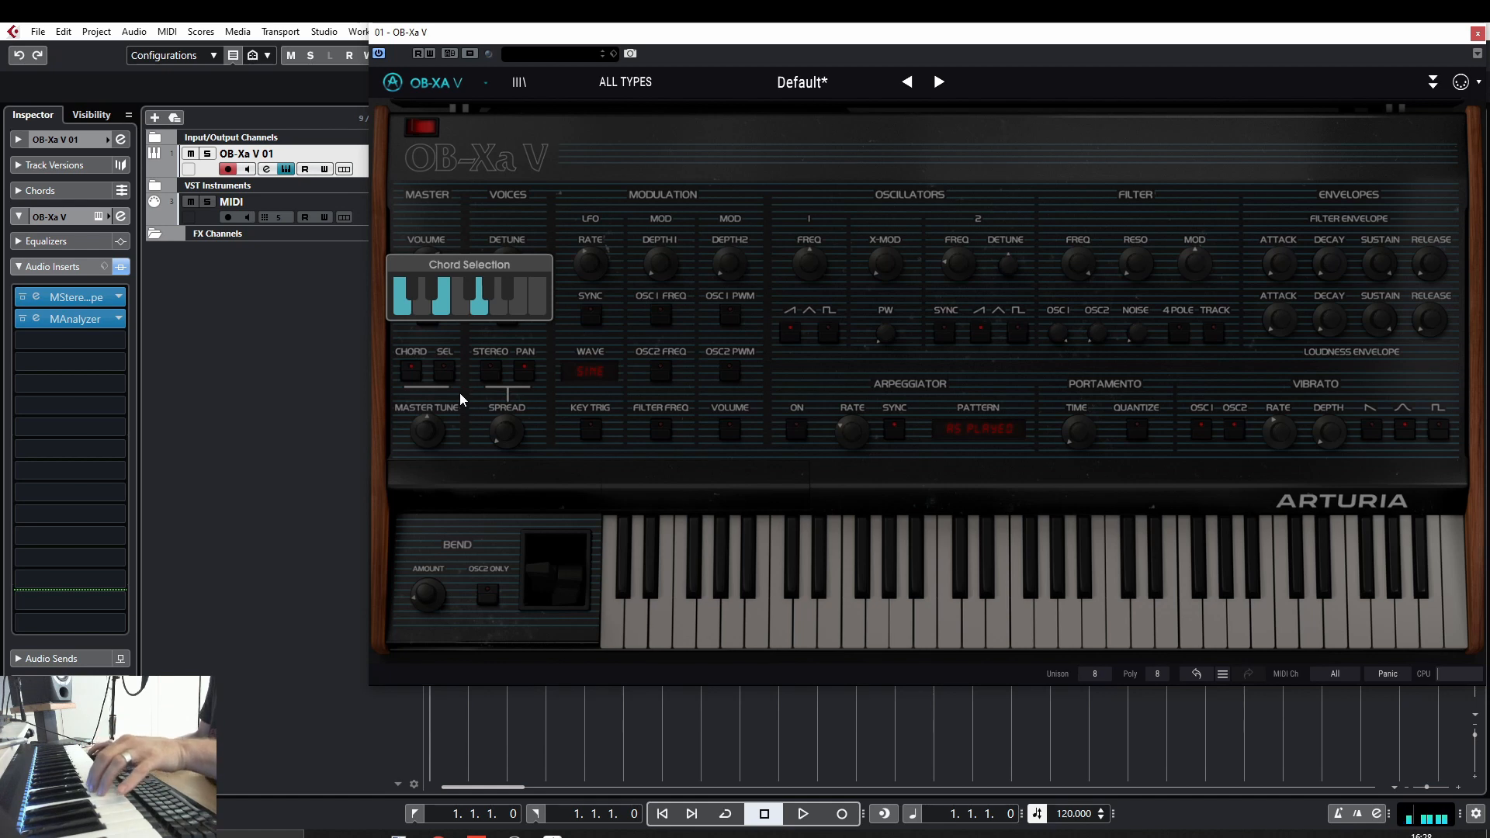
pyautogui.click(444, 306)
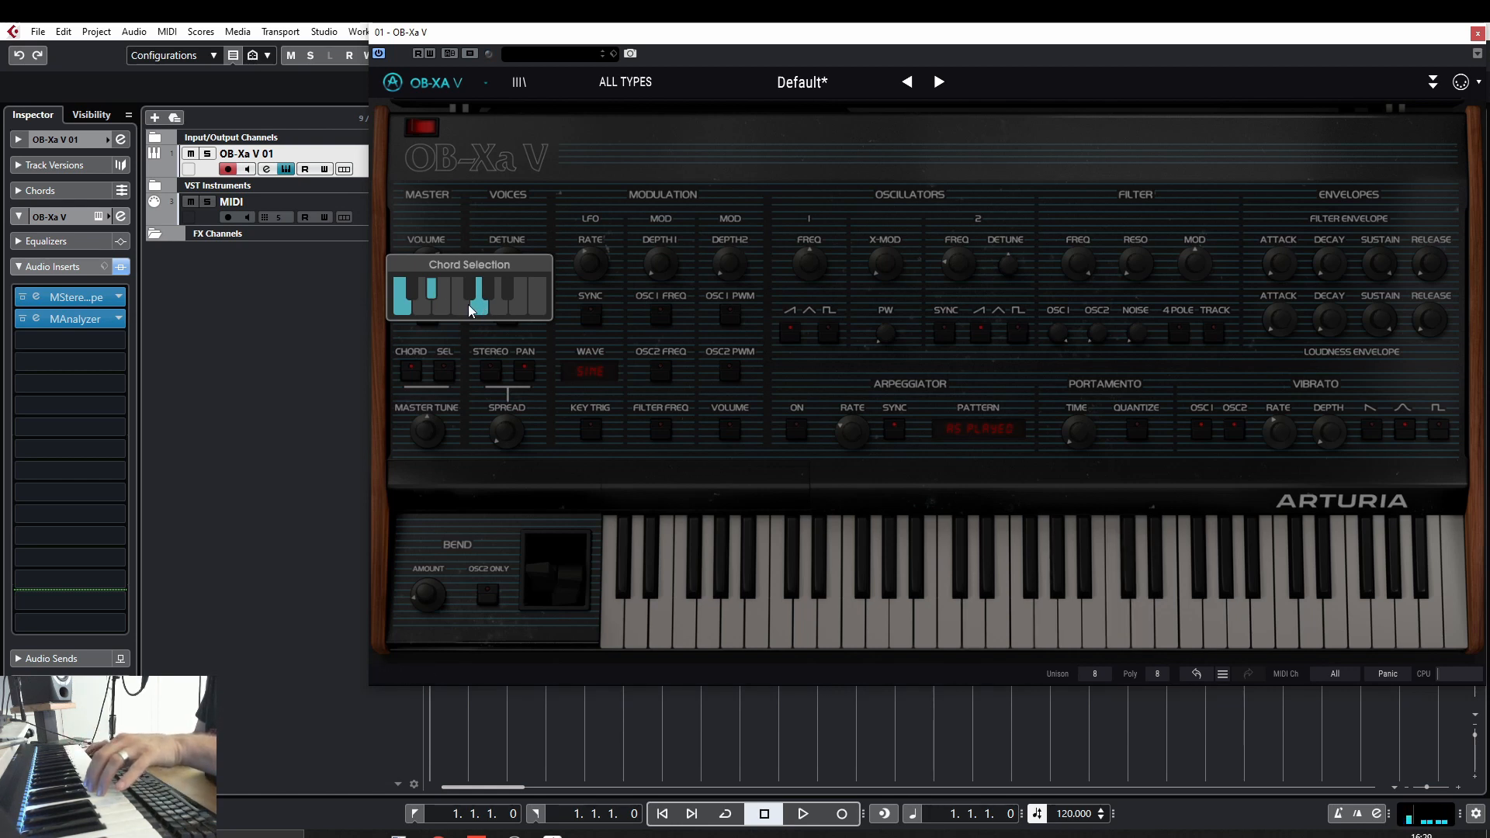
pyautogui.click(433, 287)
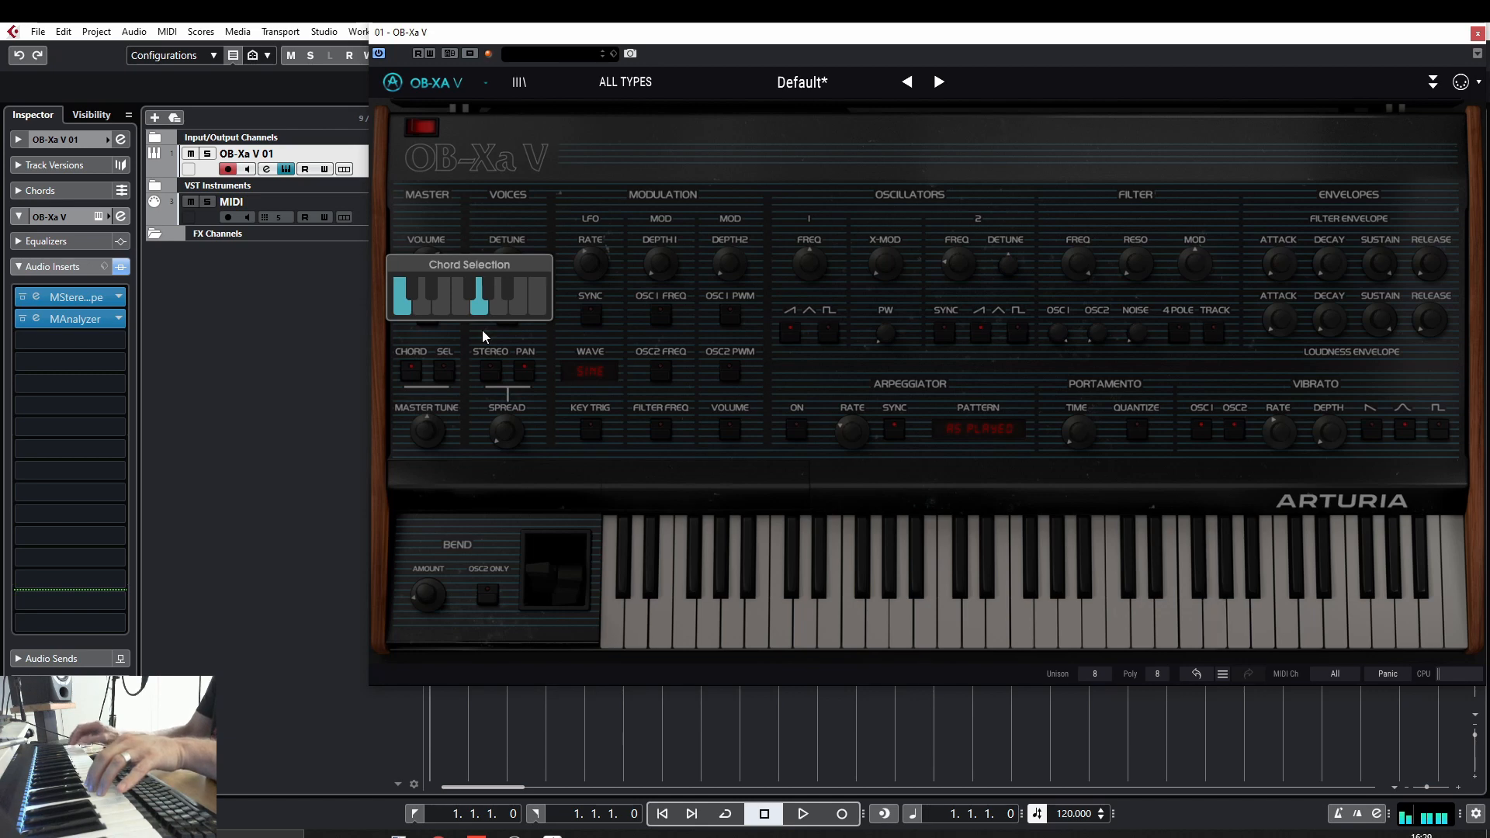
pyautogui.click(482, 329)
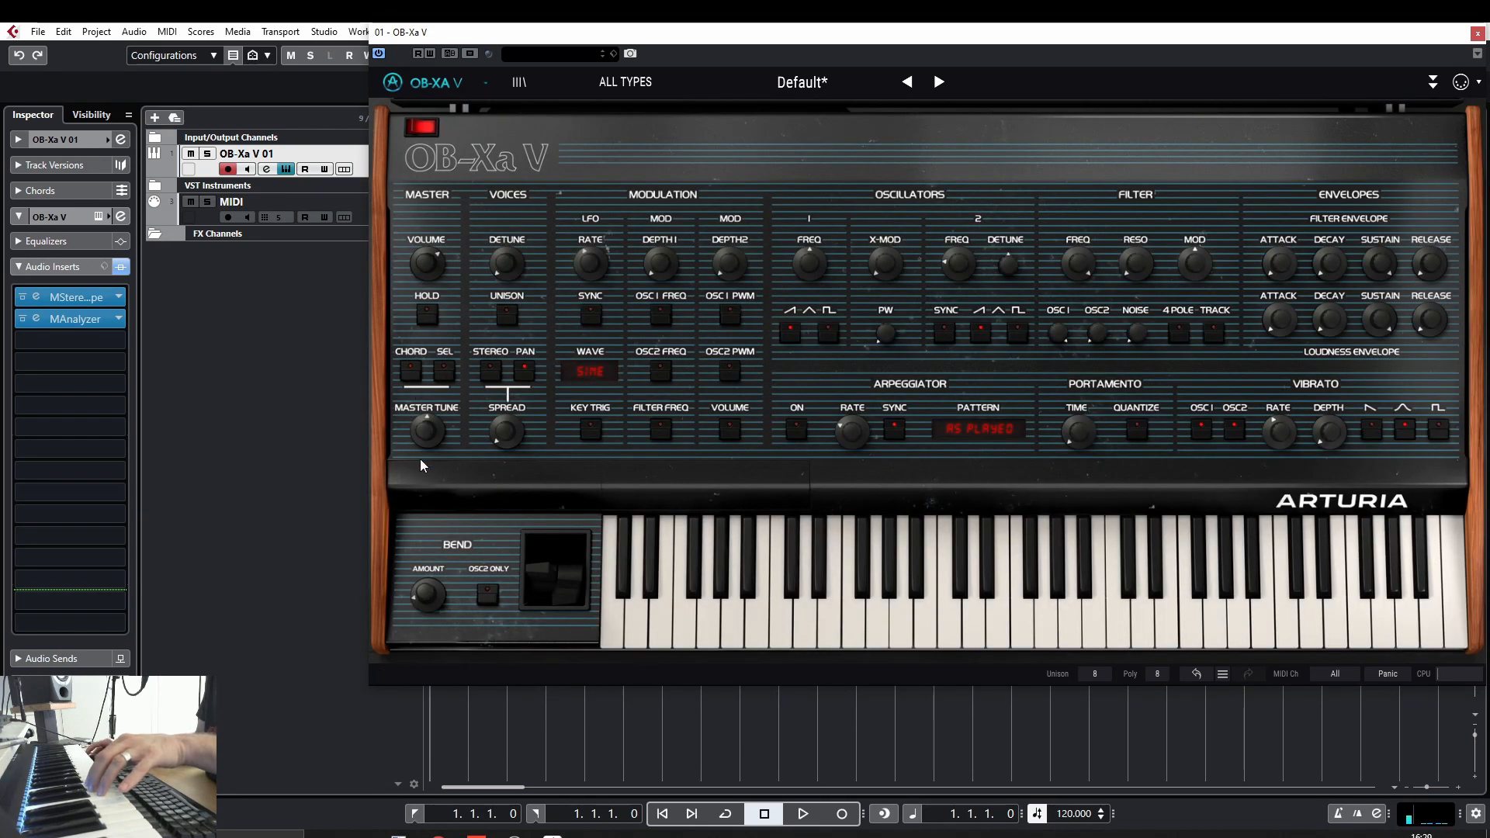
# Try Master Tune at 12 st and reset it to 0.00 st.
pyautogui.moveTo(429, 430)
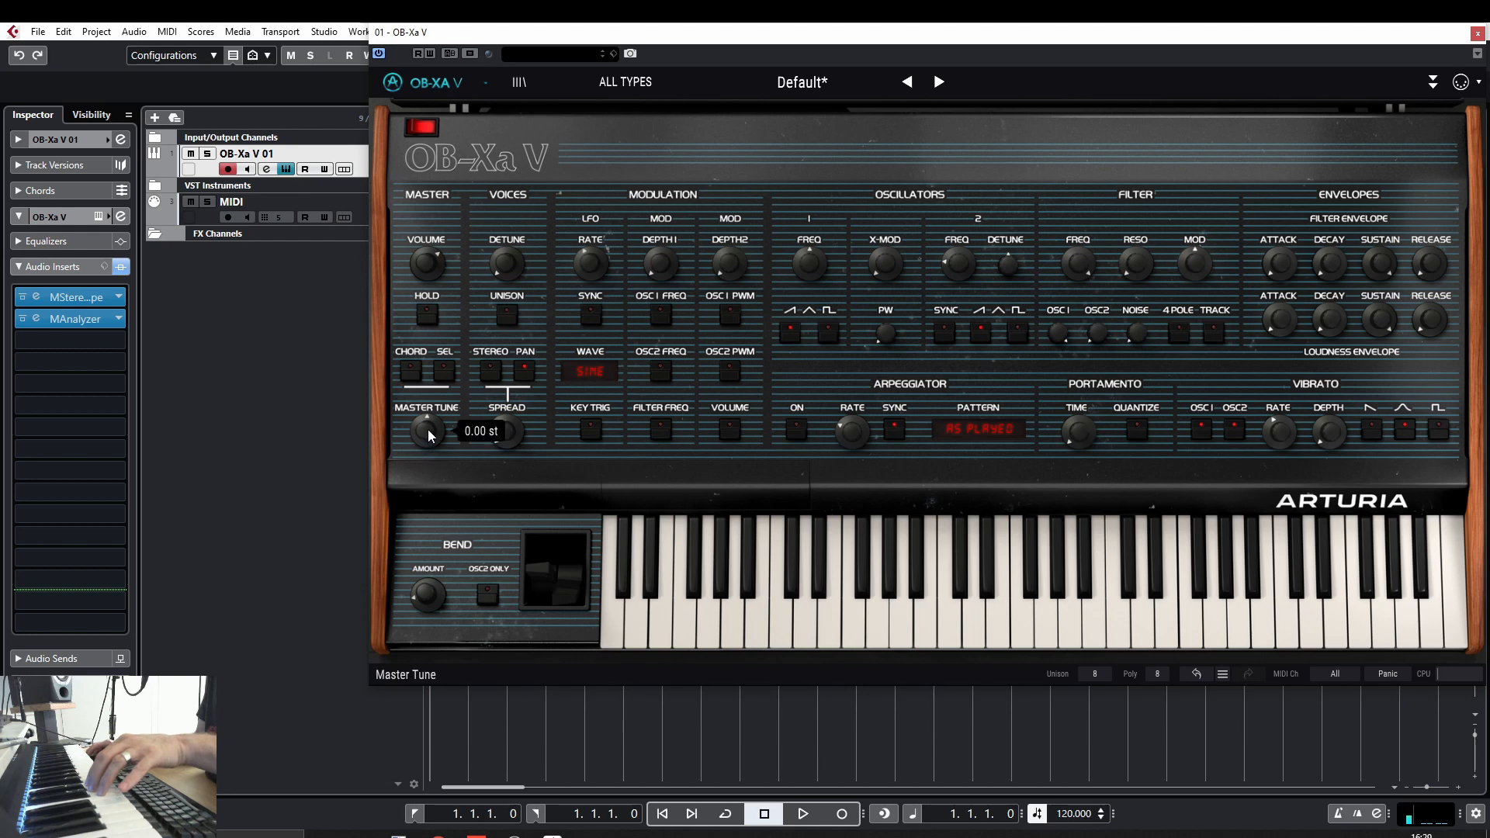
pyautogui.moveTo(431, 435); pyautogui.dragTo(430, 496)
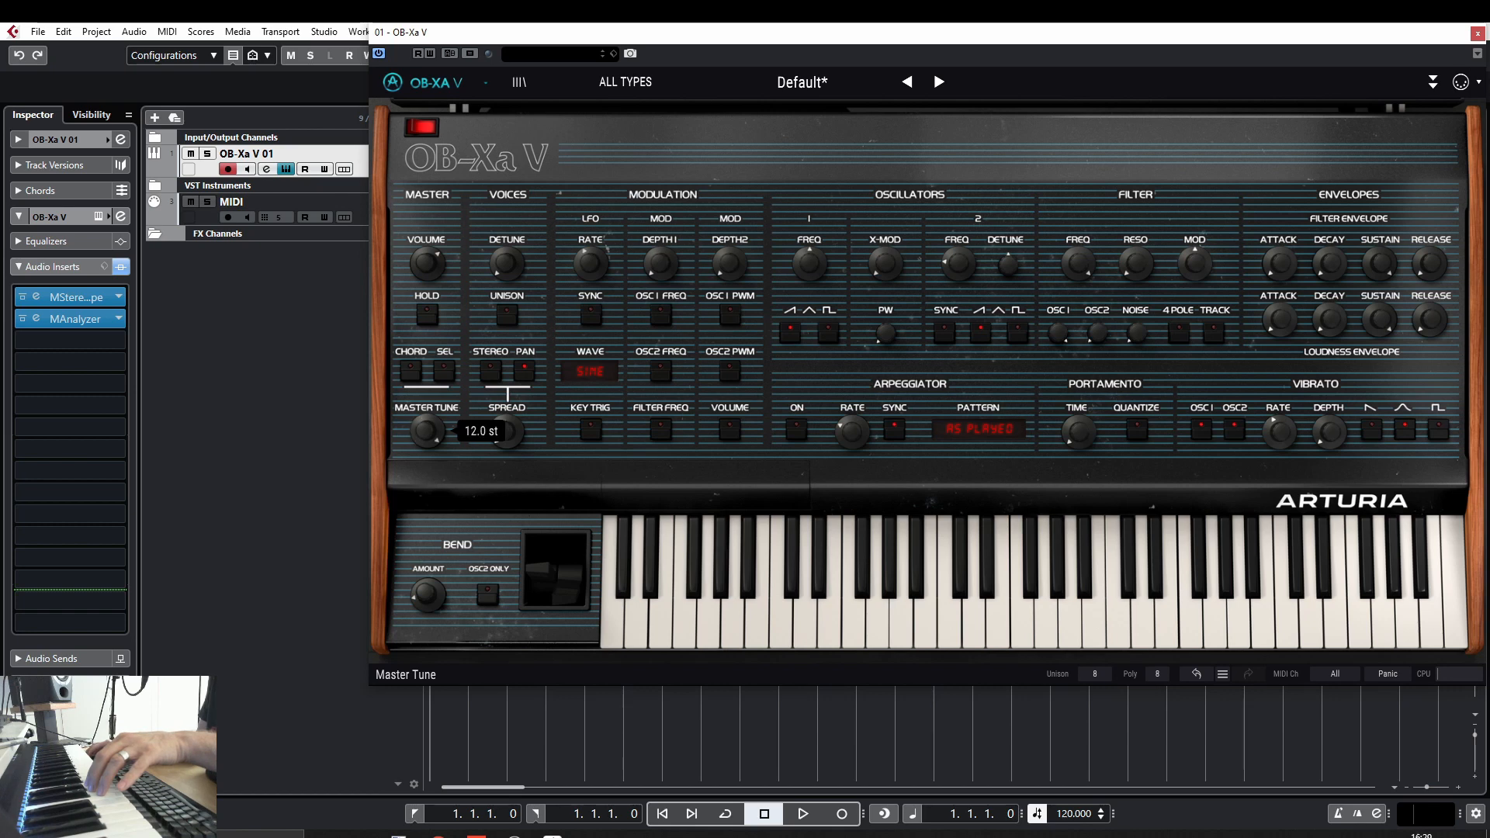
pyautogui.doubleClick(428, 433)
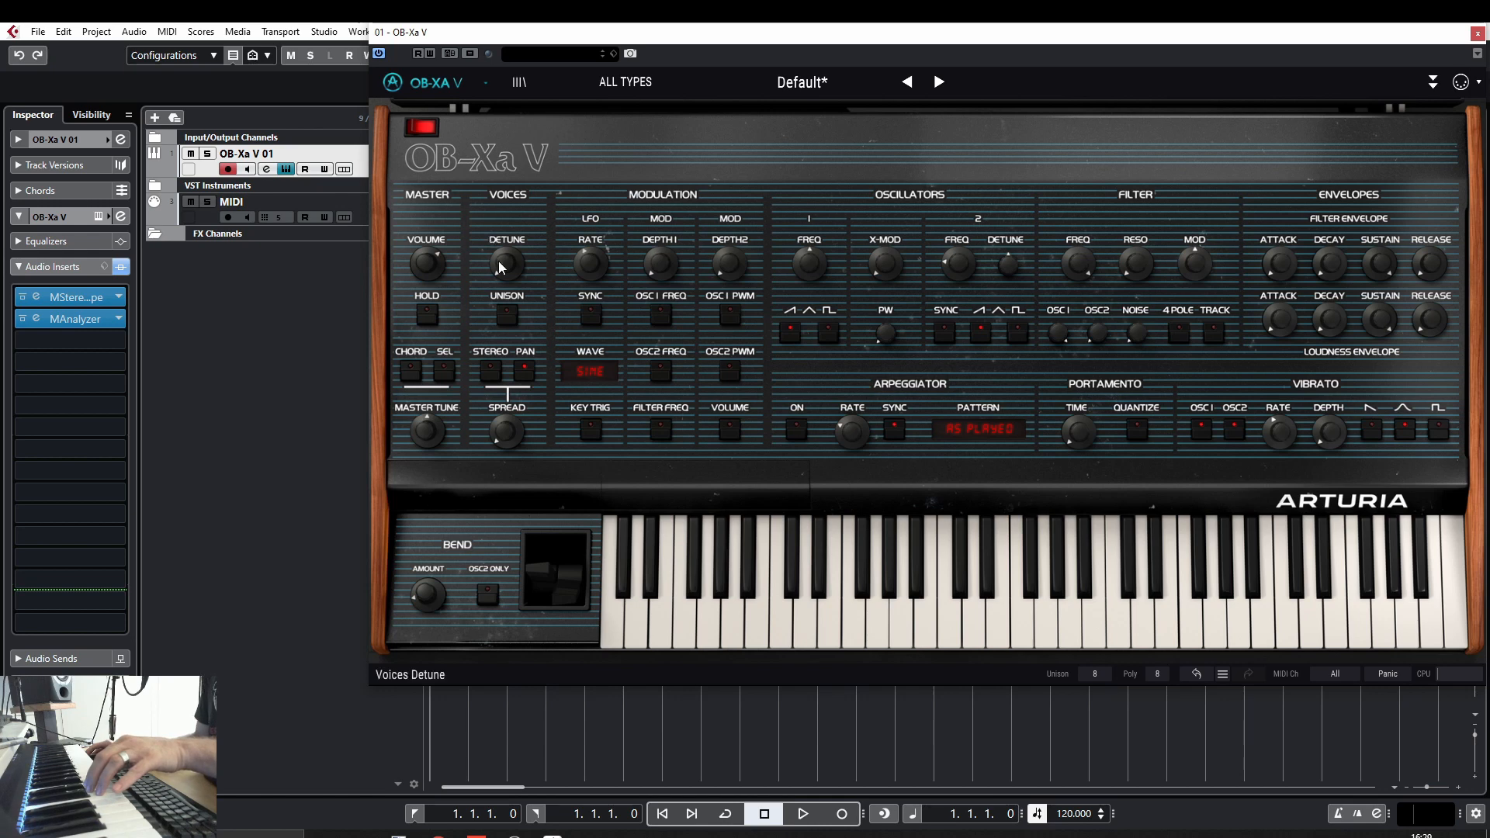
# Try Voices Detune at about 0.672 without Unison and reset it to 0.00.
pyautogui.moveTo(510, 266)
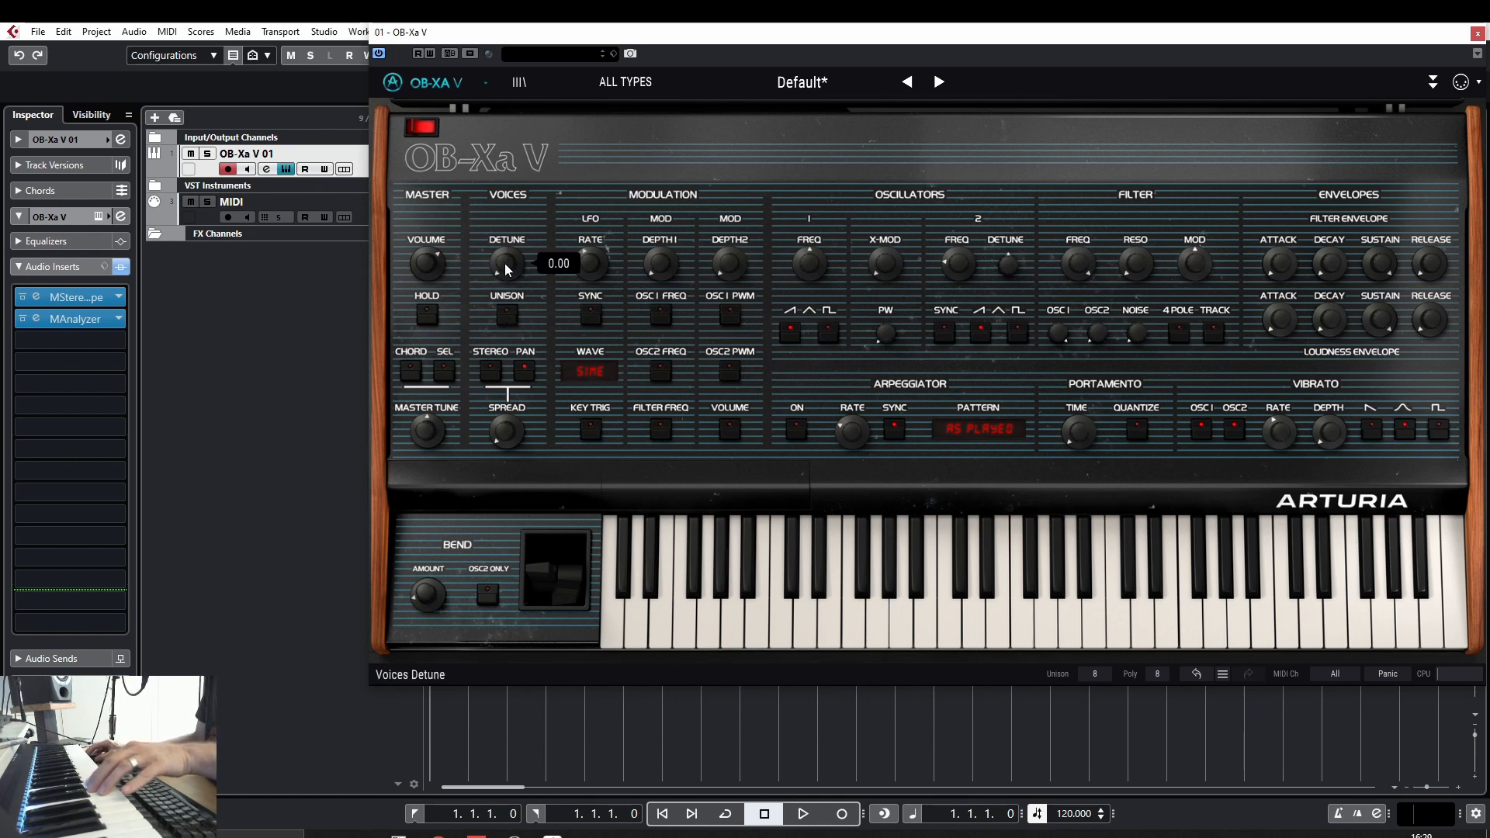
pyautogui.moveTo(506, 268); pyautogui.dragTo(506, 210)
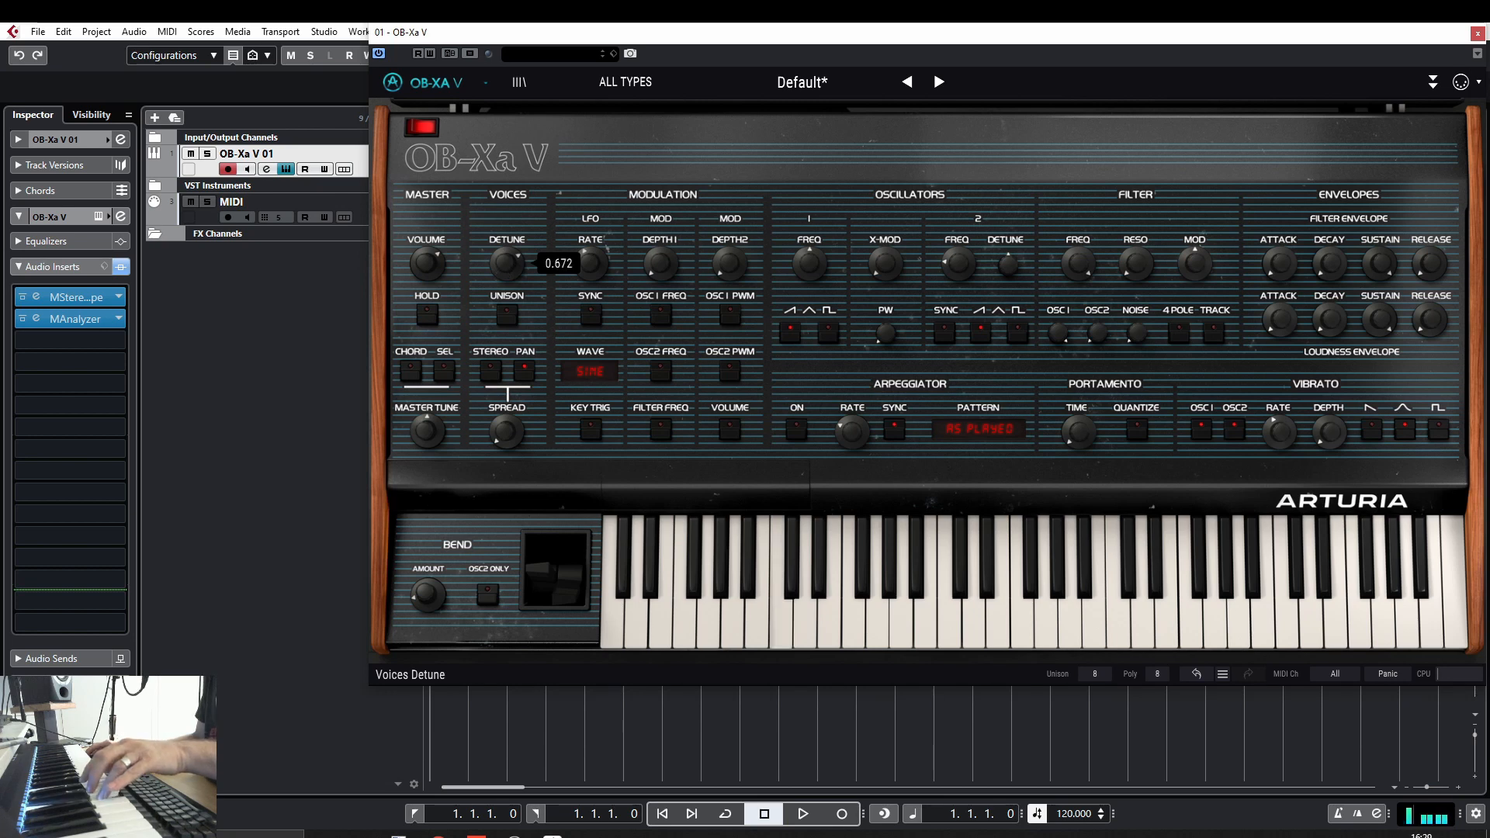
pyautogui.doubleClick(506, 267)
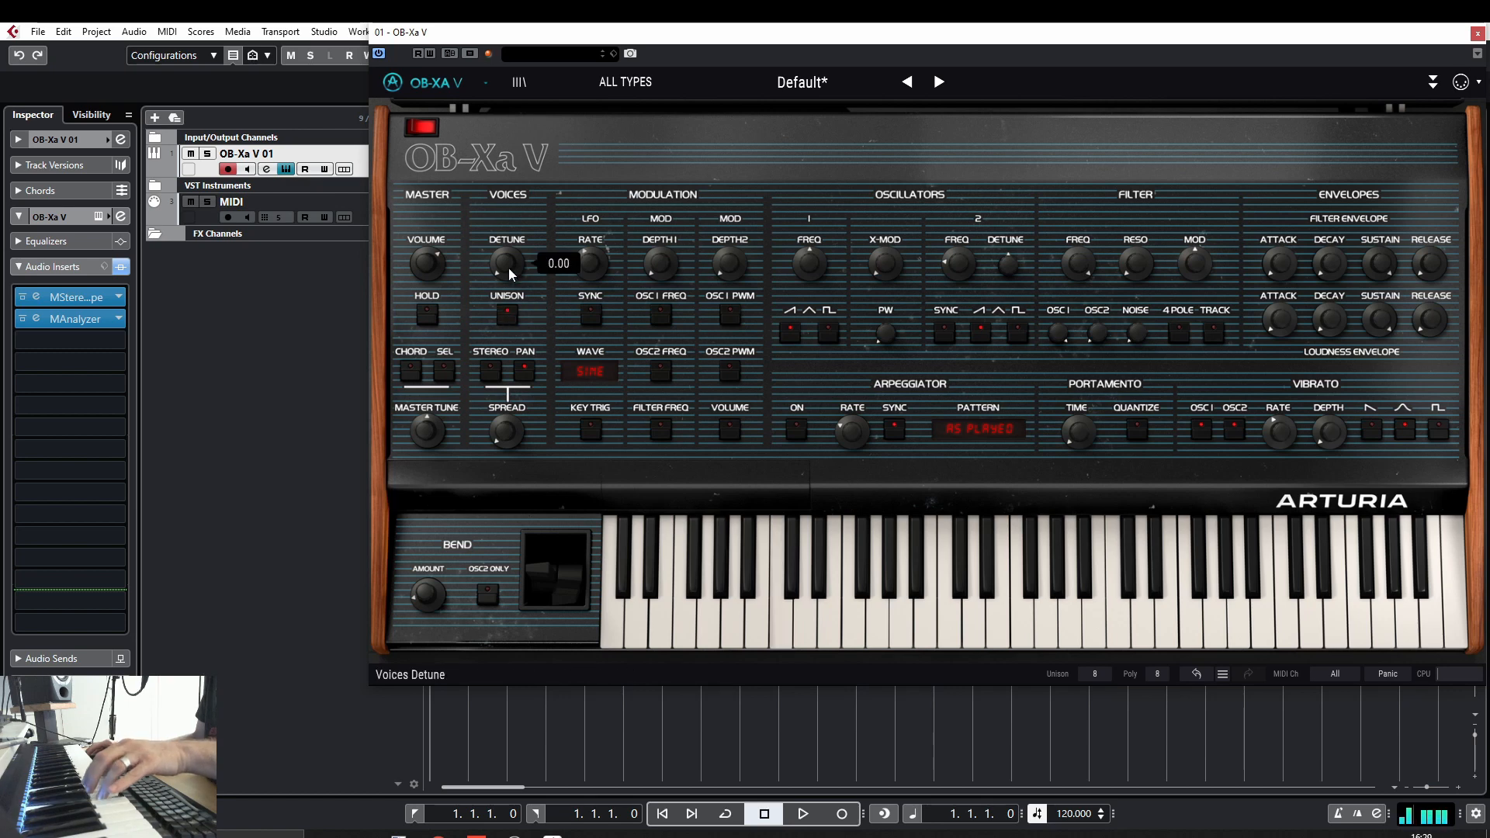
# Try Unison with Voices Detune at 0.616 and 0.028, leave Detune at about 0.056, and switch Unison off.
pyautogui.moveTo(509, 267)
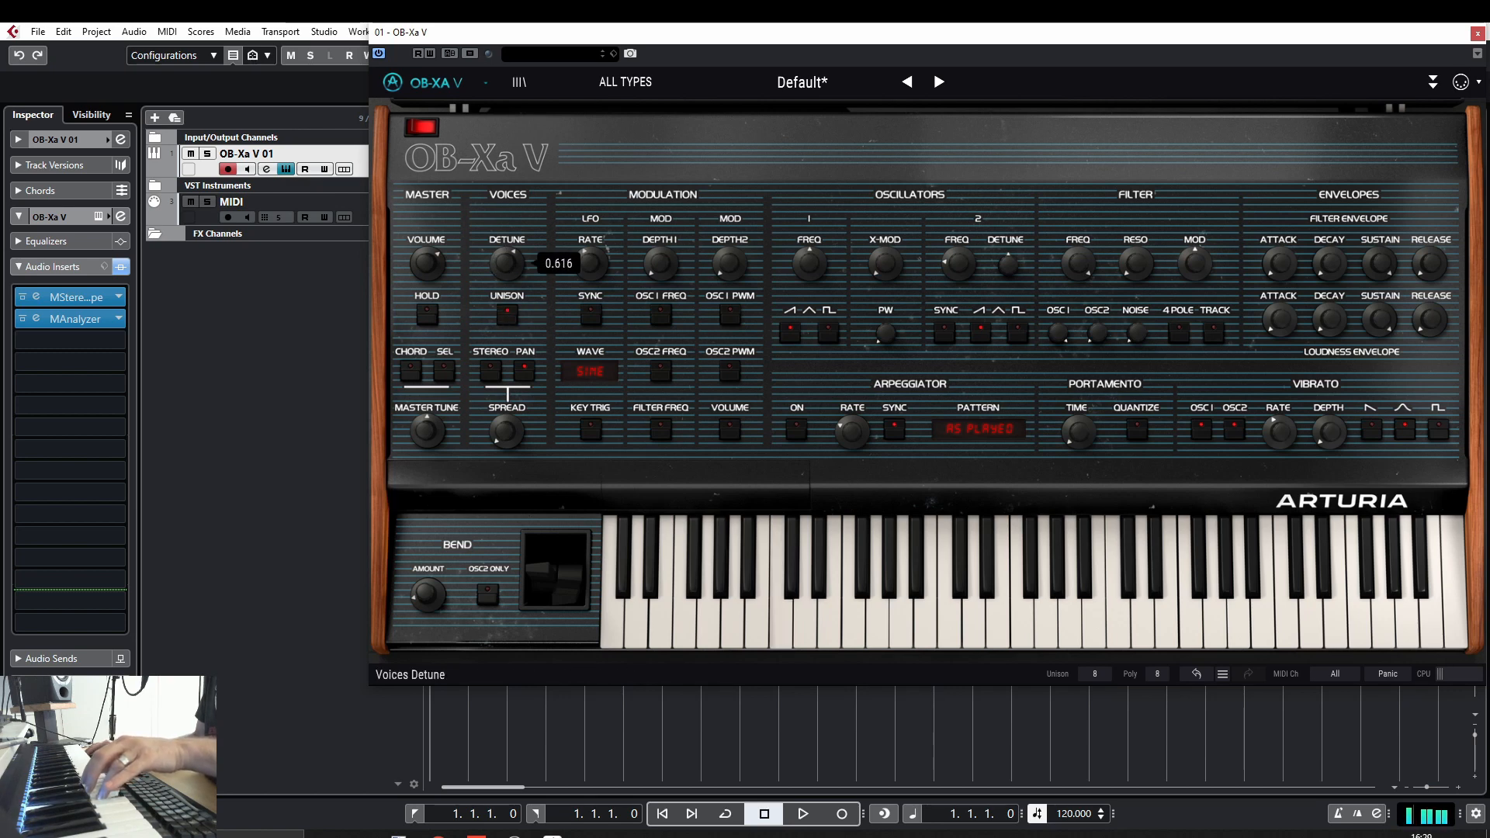
pyautogui.moveTo(506, 263); pyautogui.dragTo(509, 365)
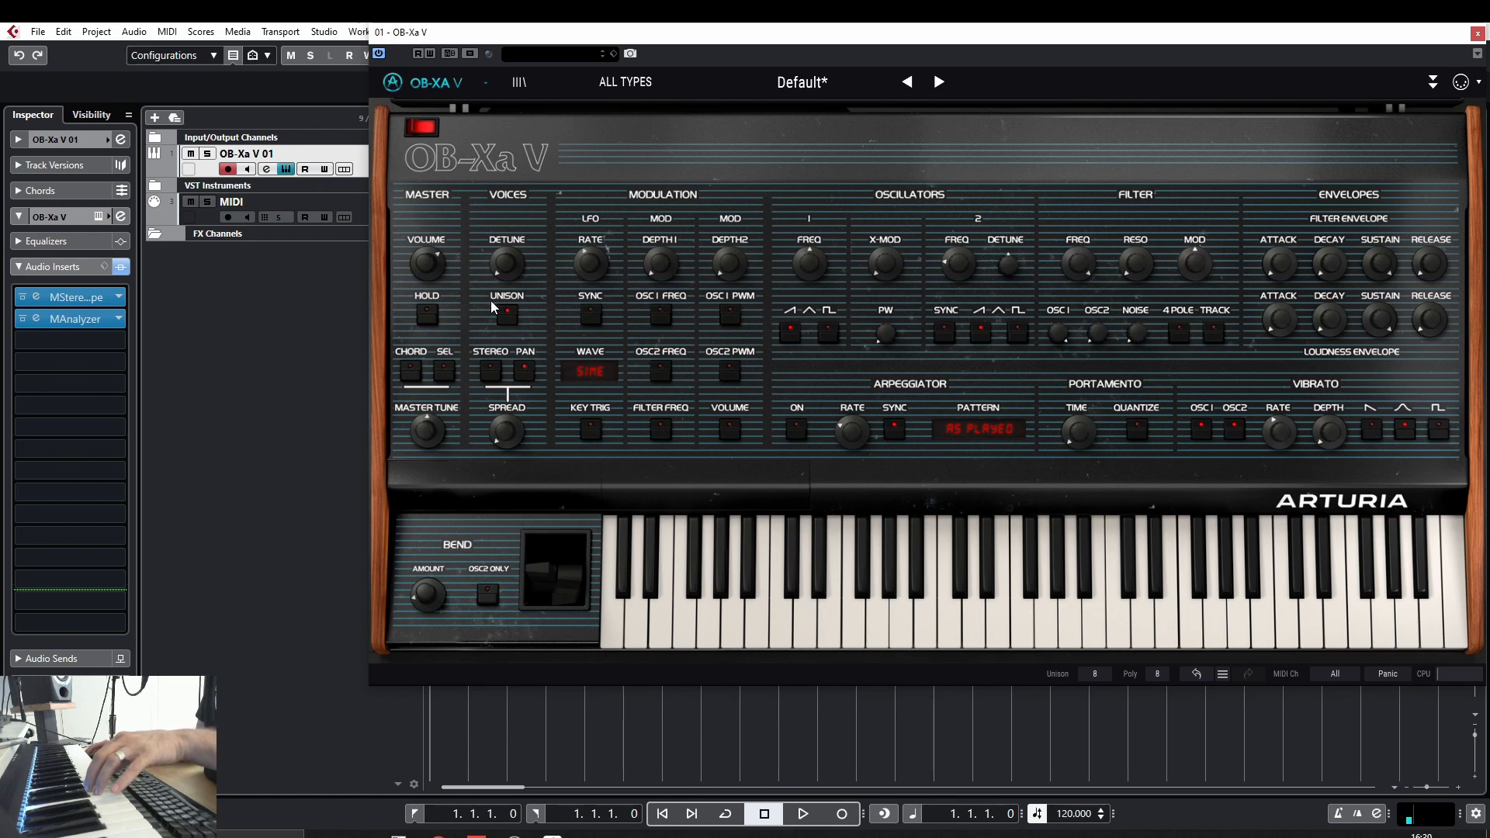
pyautogui.moveTo(508, 269); pyautogui.dragTo(508, 263)
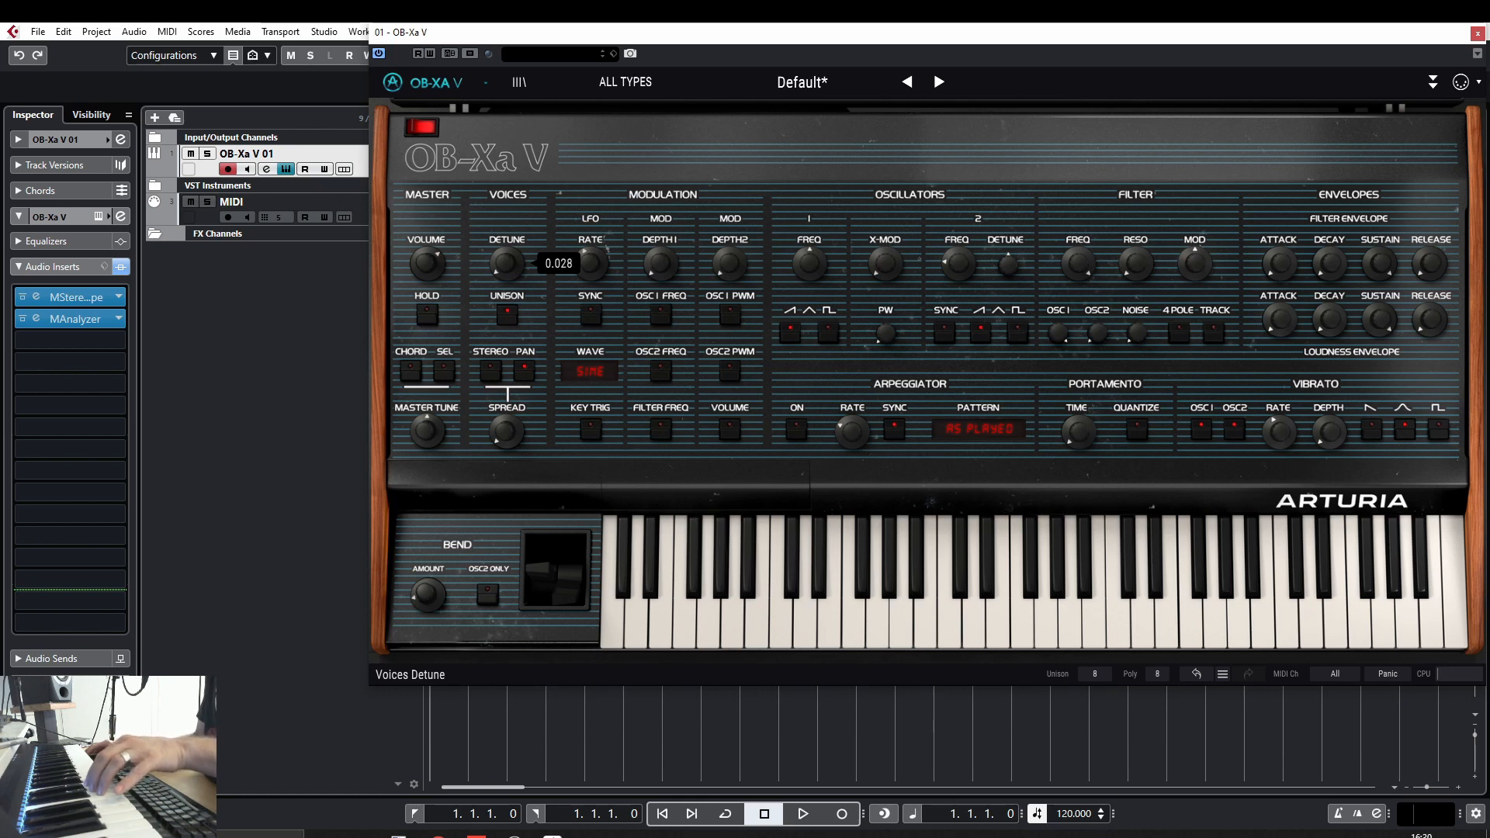
pyautogui.moveTo(509, 263); pyautogui.dragTo(508, 261)
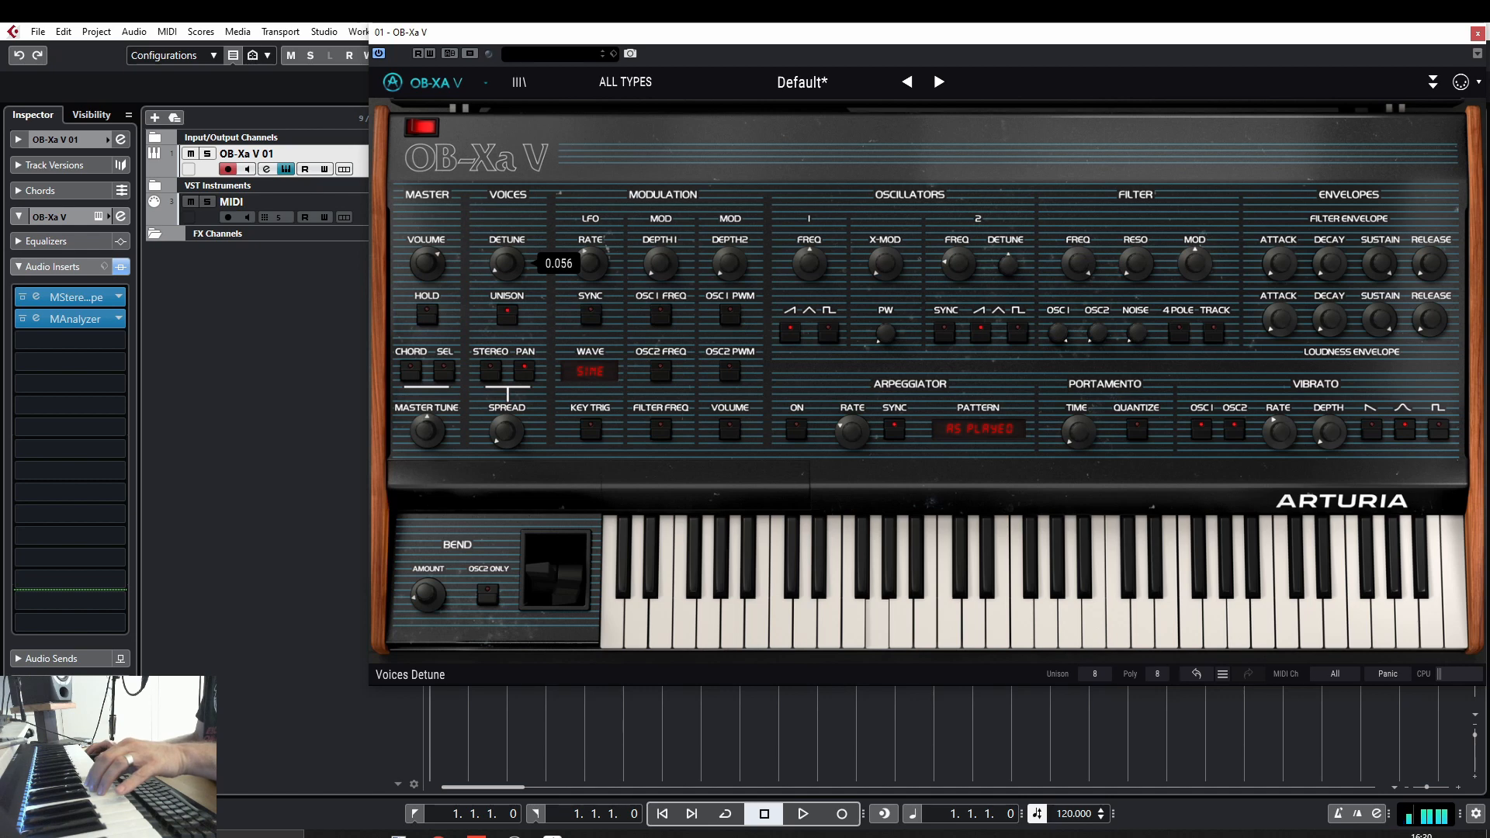
pyautogui.click(507, 315)
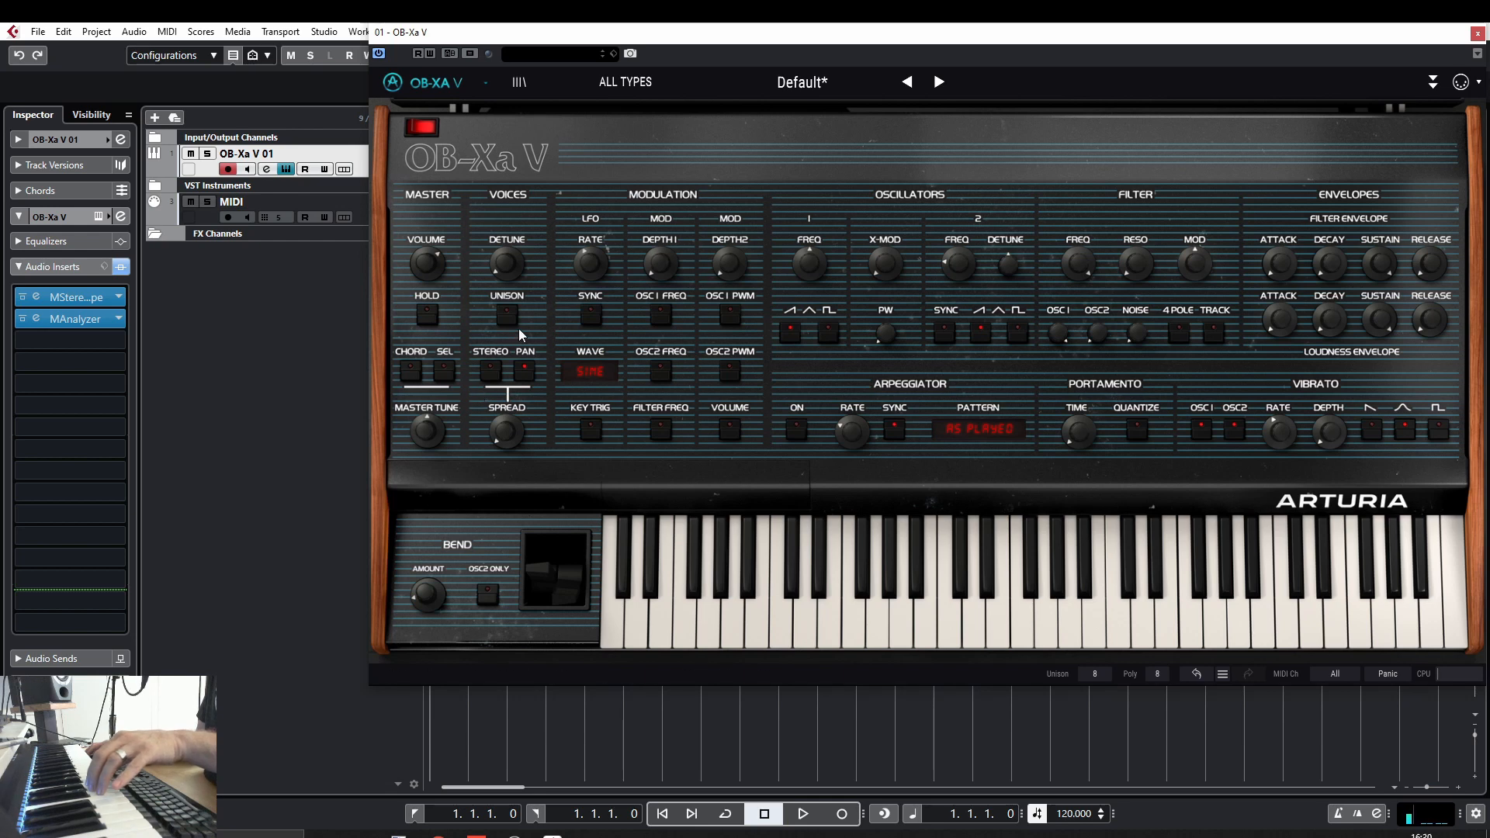
# Open the MStereoScope and MAnalyzer inserts and arrange their windows beside the synth to monitor the voice panning.
pyautogui.click(524, 368)
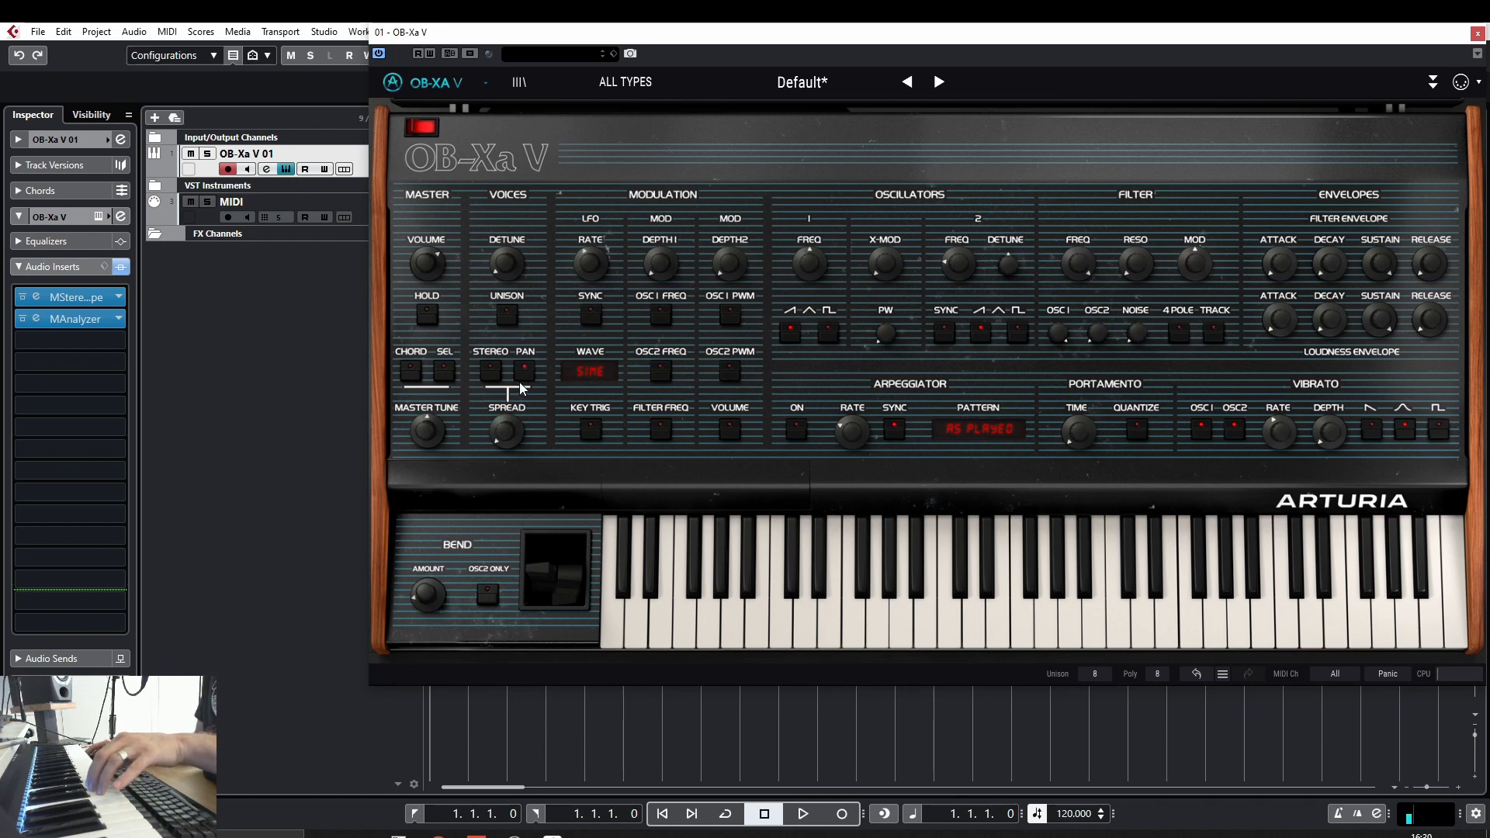
pyautogui.click(77, 301)
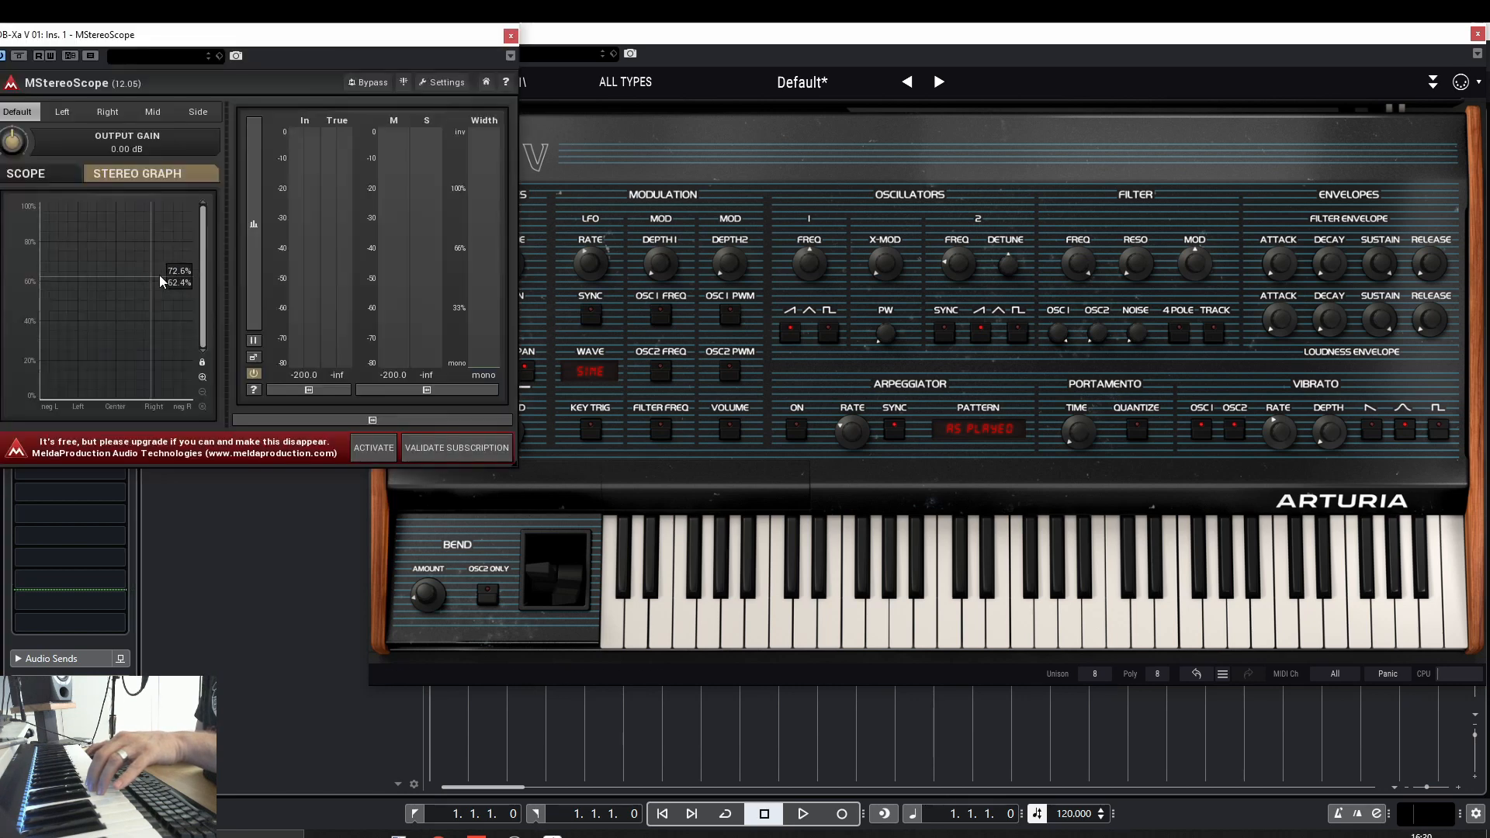
pyautogui.moveTo(350, 43); pyautogui.dragTo(469, 61)
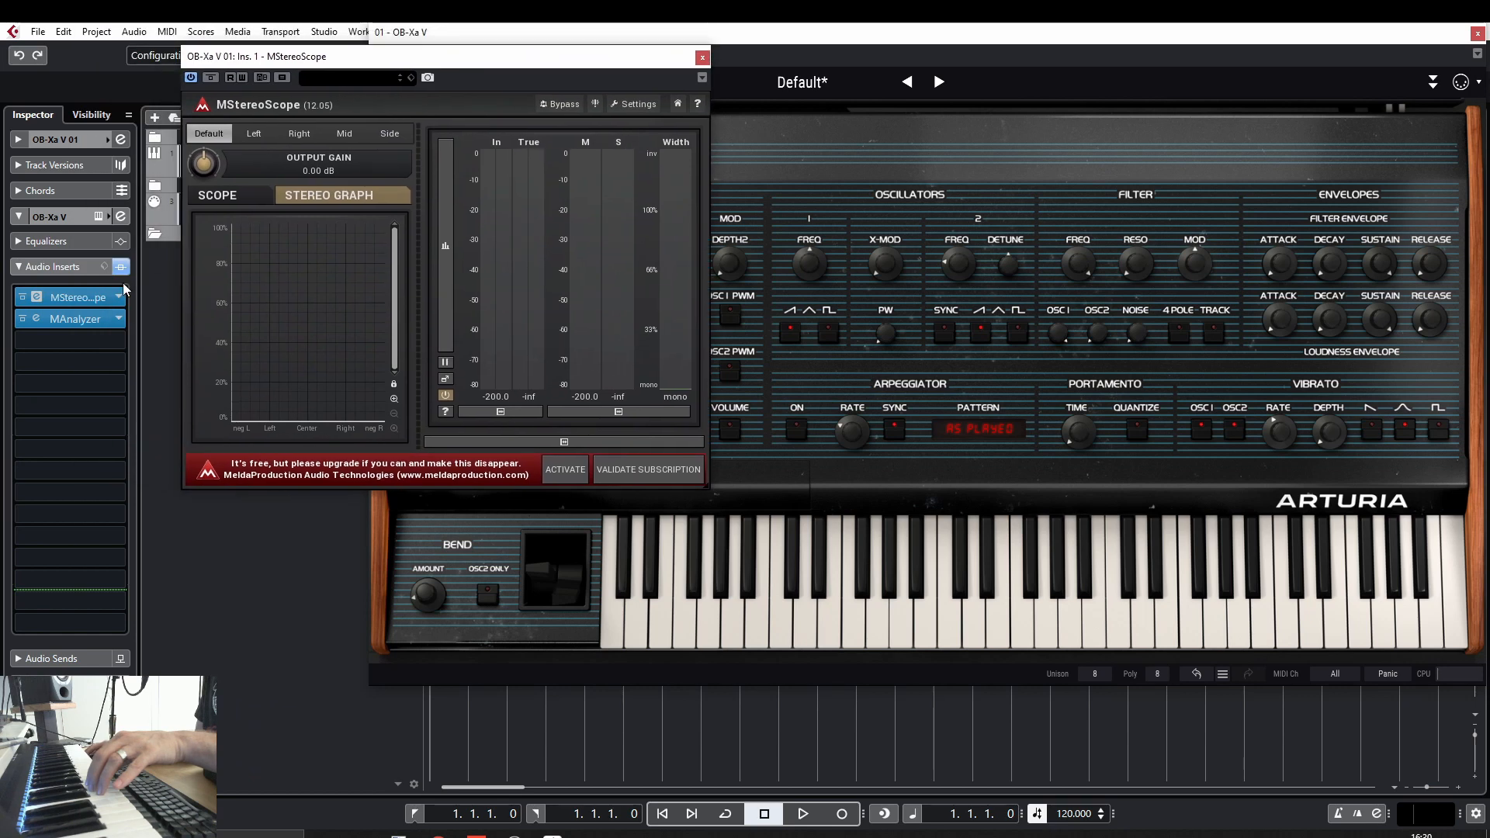
pyautogui.doubleClick(68, 321)
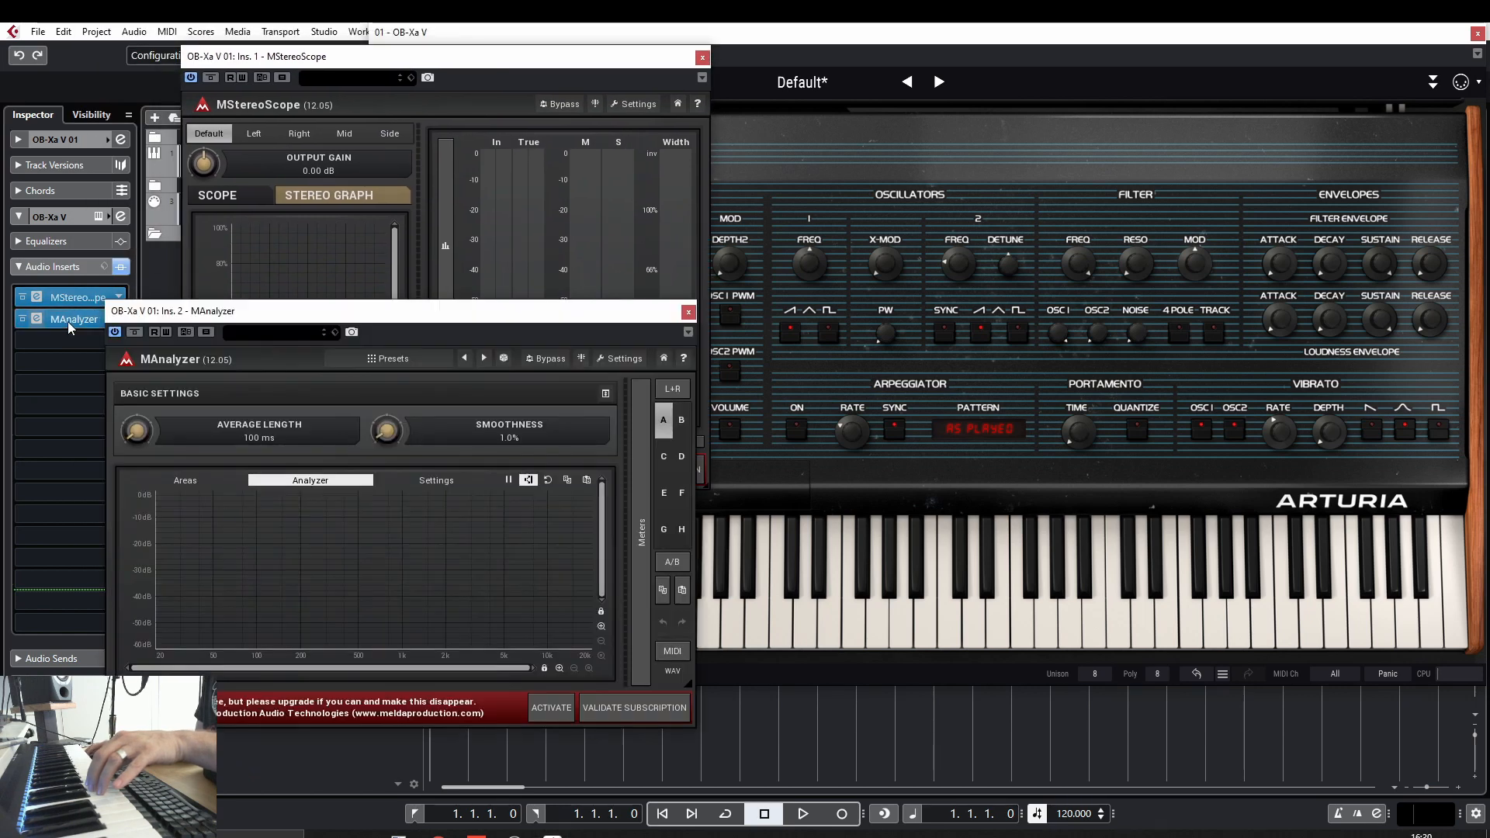
pyautogui.moveTo(322, 318); pyautogui.dragTo(188, 346)
pyautogui.moveTo(512, 58); pyautogui.dragTo(314, 31)
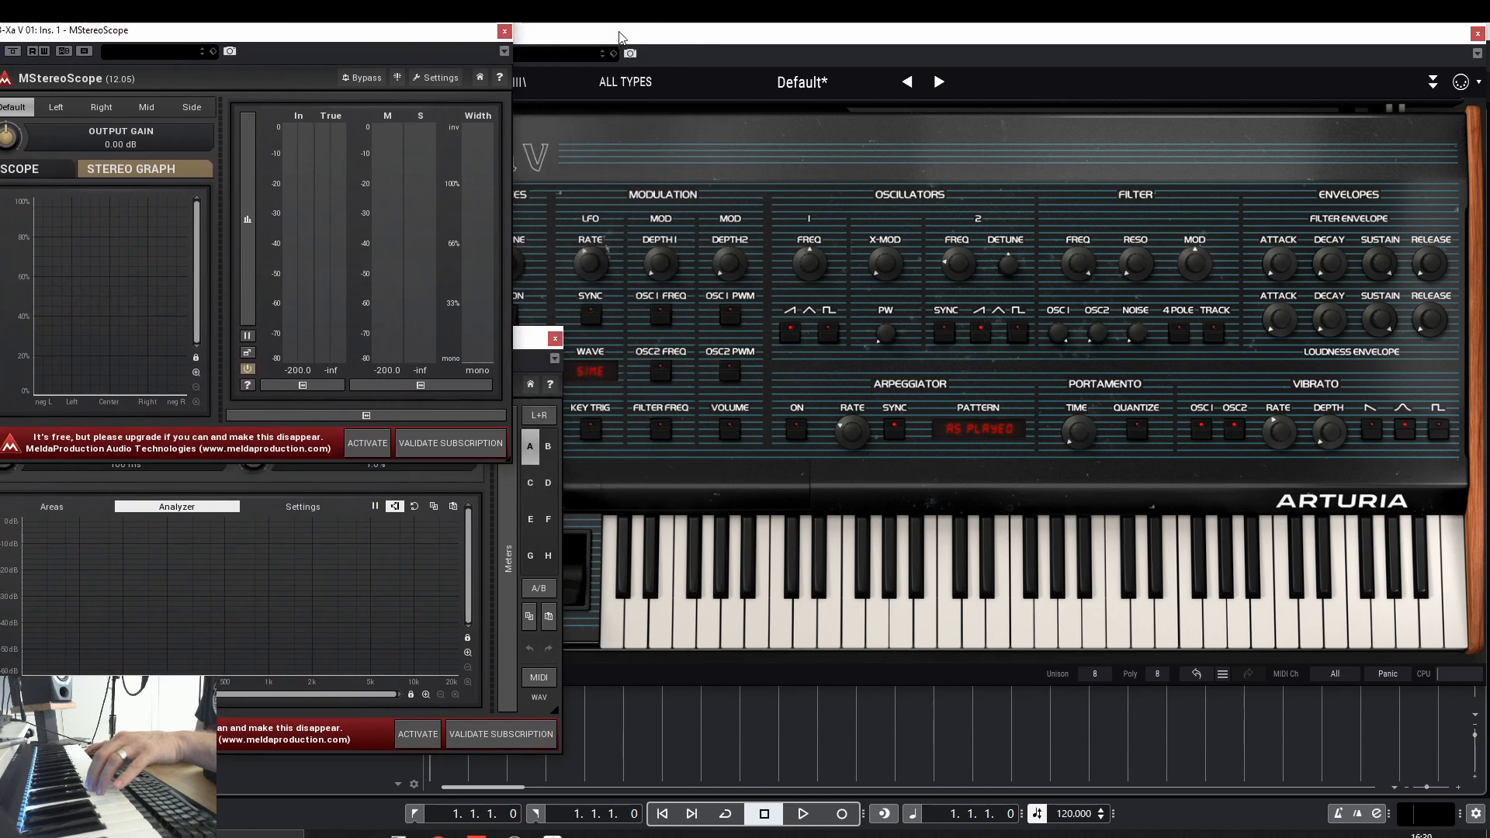
pyautogui.moveTo(620, 34); pyautogui.dragTo(775, 27)
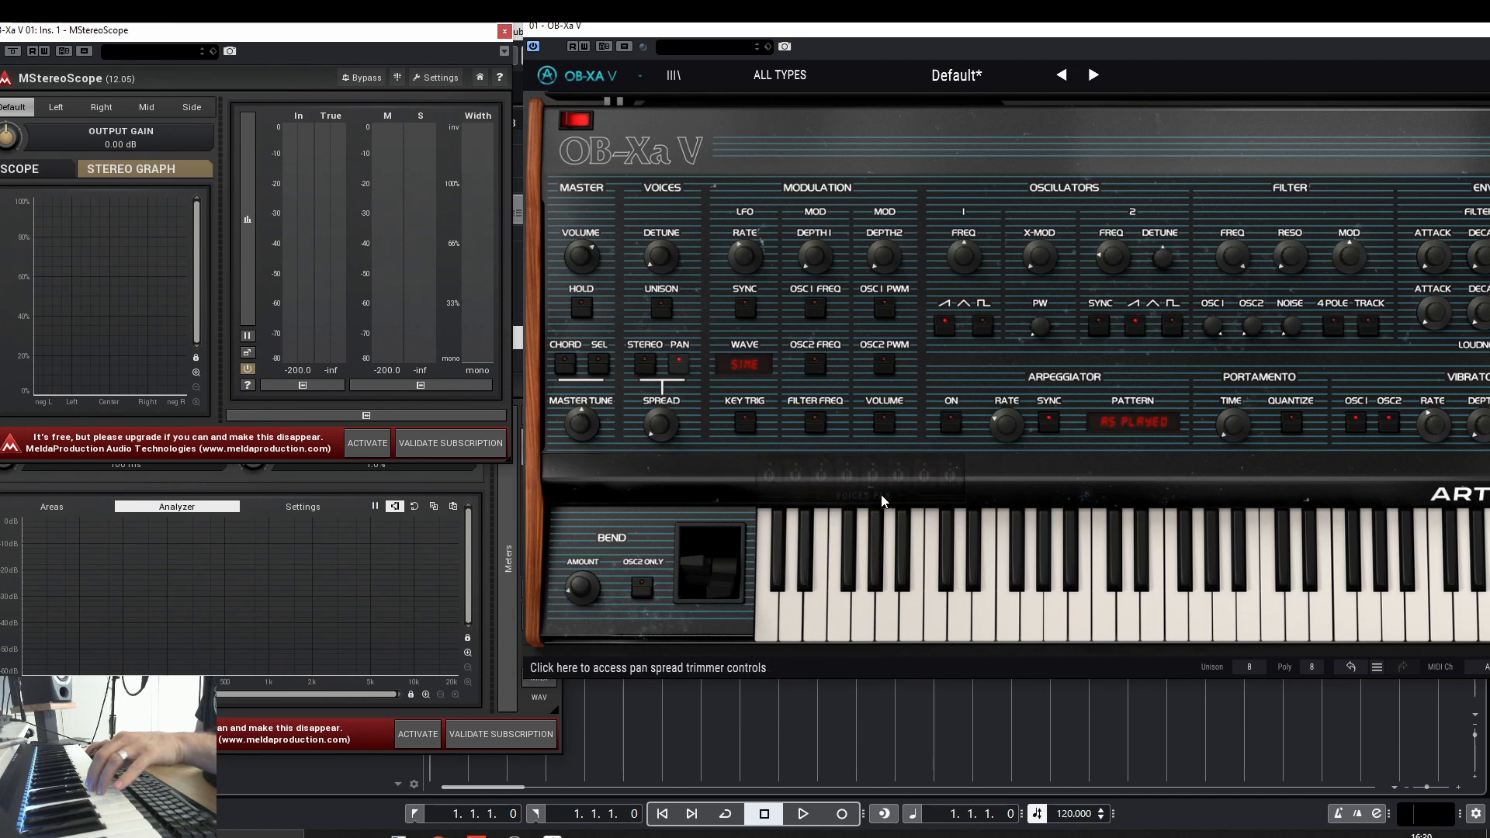
# Reveal the Voices Pan trimmers and test the Spread amount at about 0.328, returning it to 0.00.
pyautogui.click(822, 487)
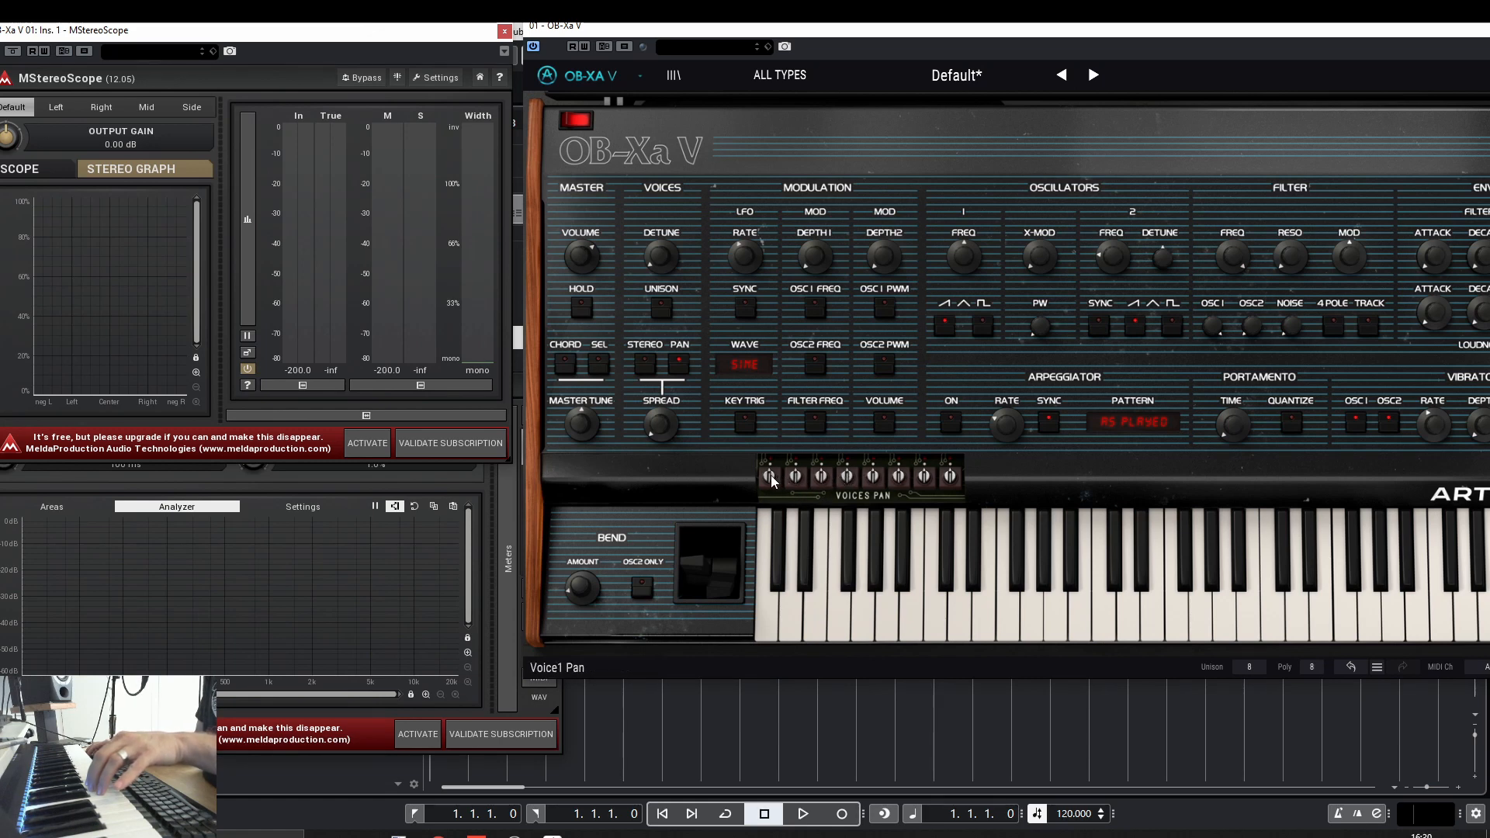
pyautogui.moveTo(772, 481)
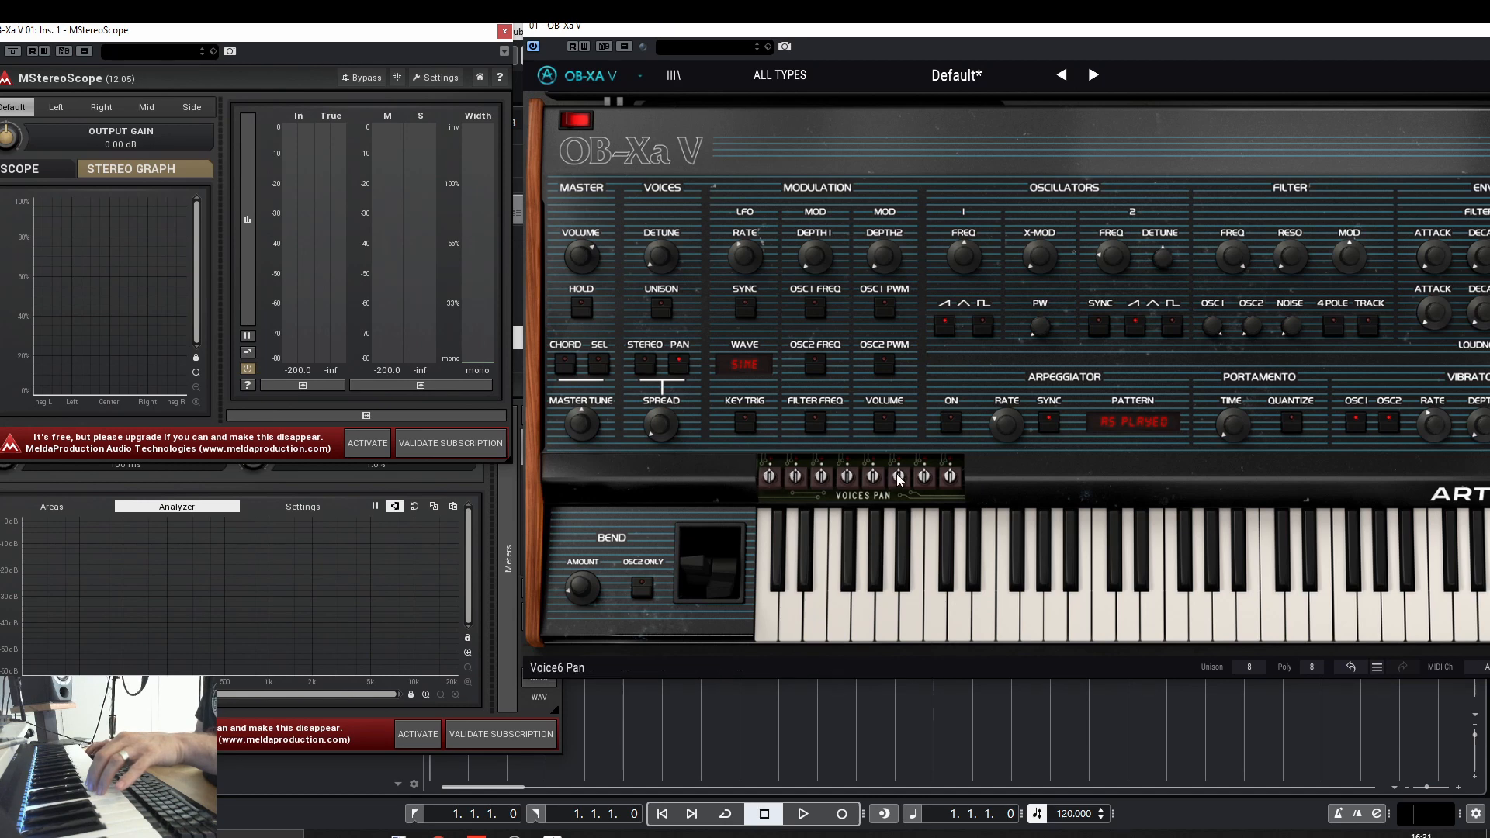
pyautogui.moveTo(664, 433)
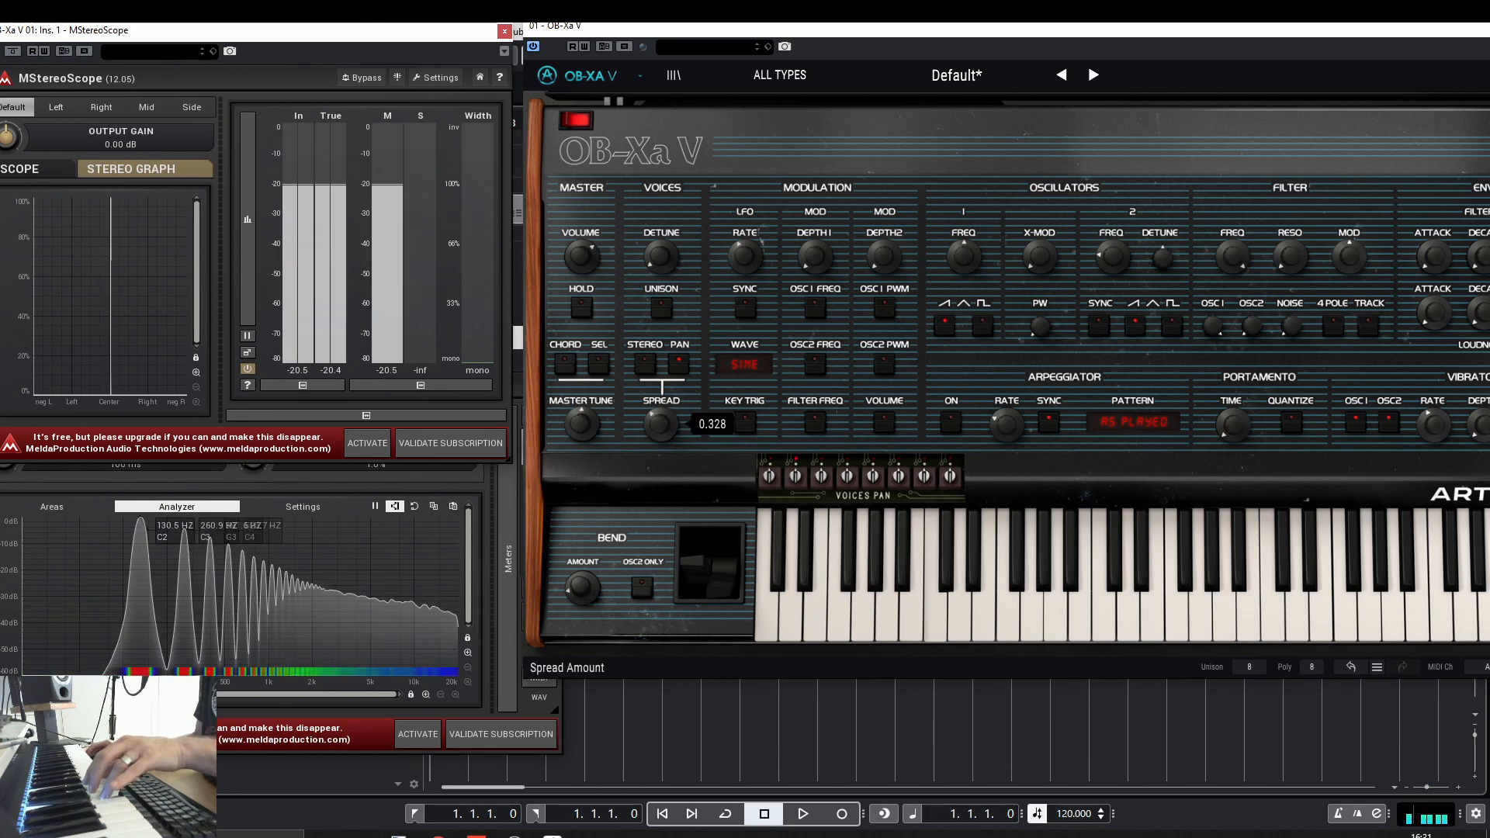
pyautogui.moveTo(660, 424); pyautogui.dragTo(660, 404)
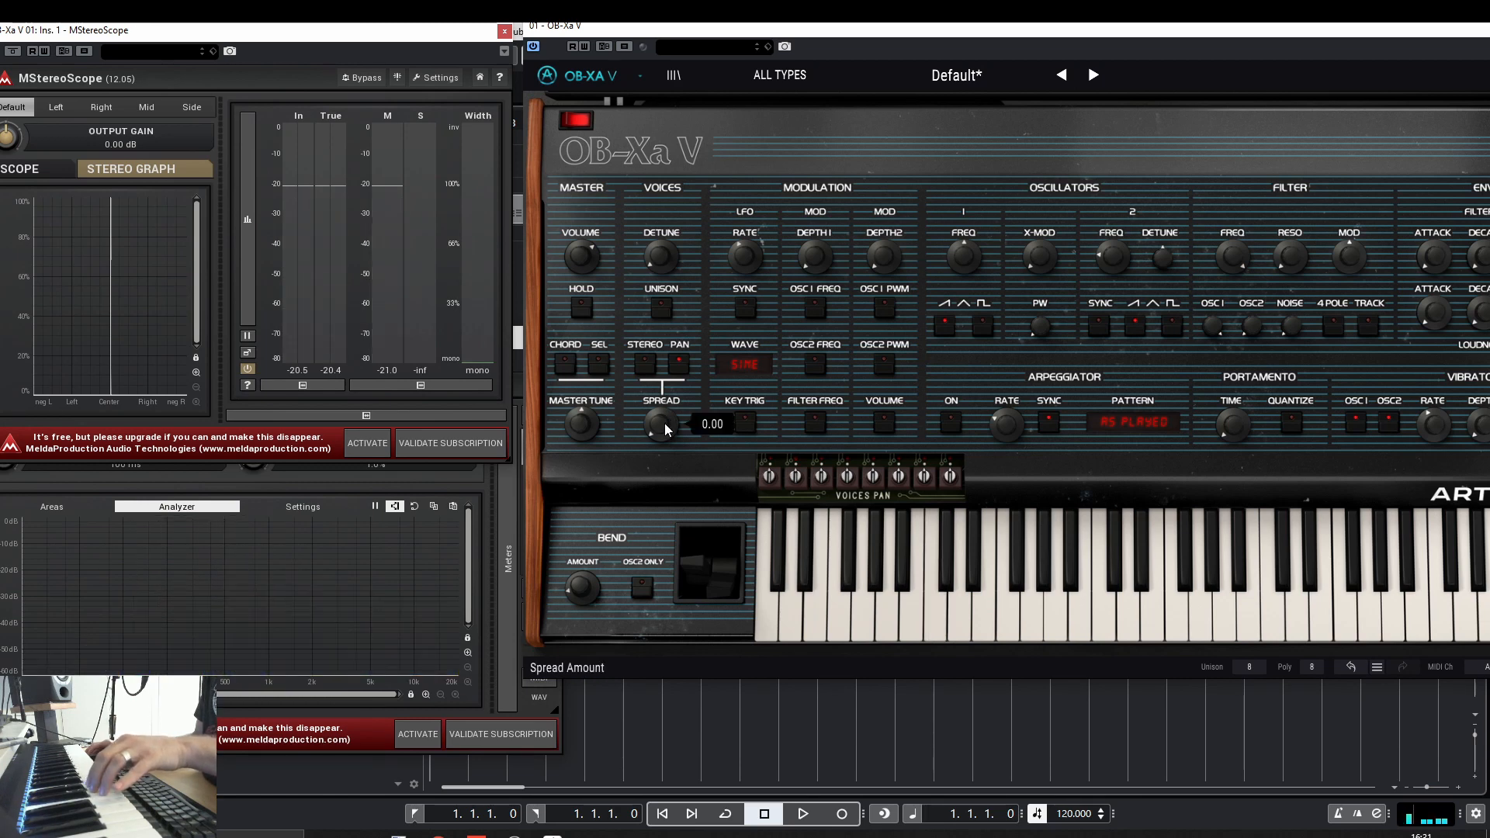
pyautogui.moveTo(661, 425); pyautogui.dragTo(662, 474)
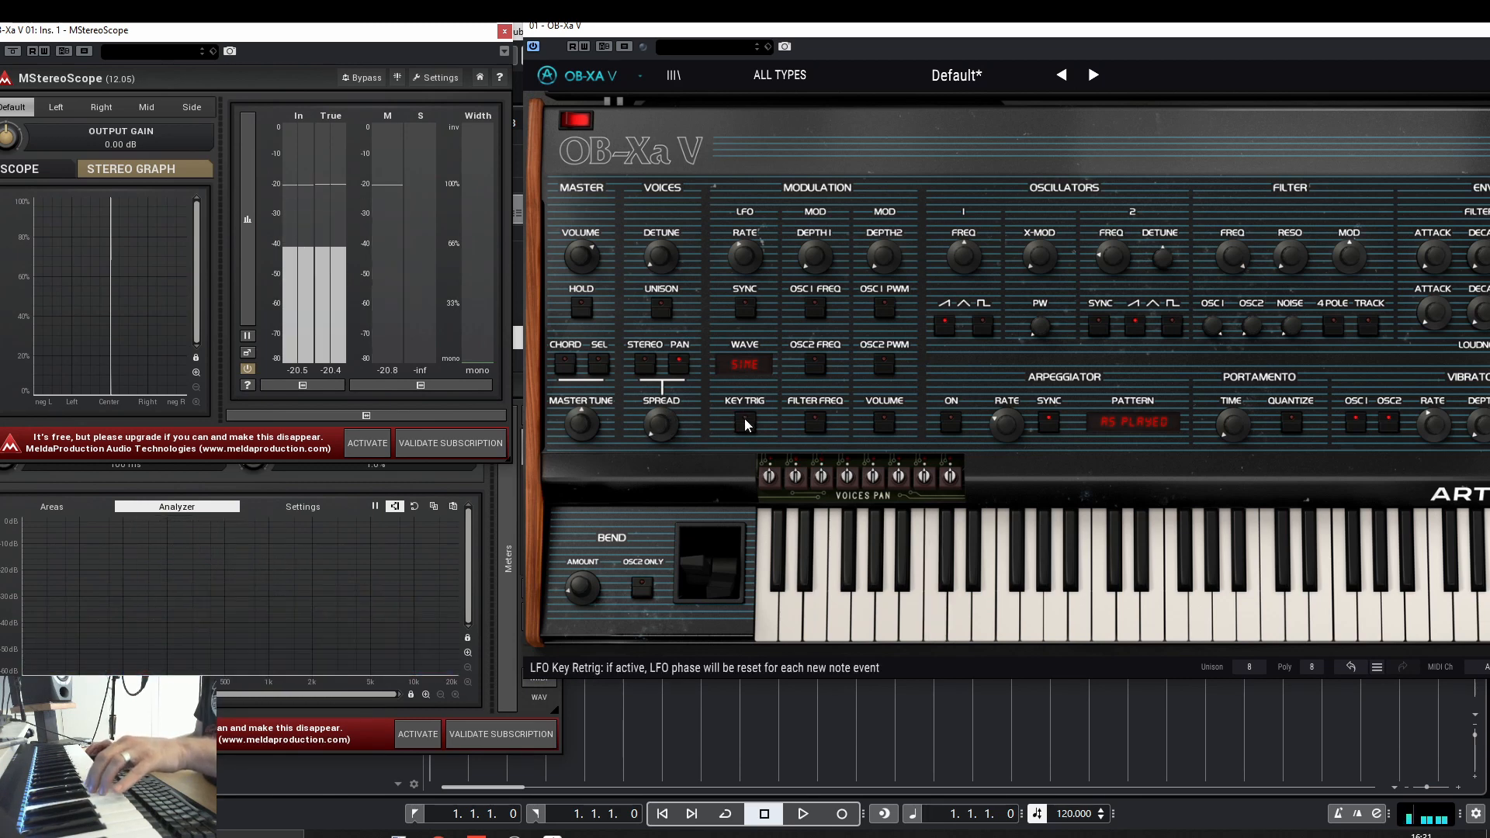
# Pan the eight voices away from centre with their individual trimmers and raise the Spread amount to about 0.456.
pyautogui.moveTo(772, 482); pyautogui.dragTo(772, 508)
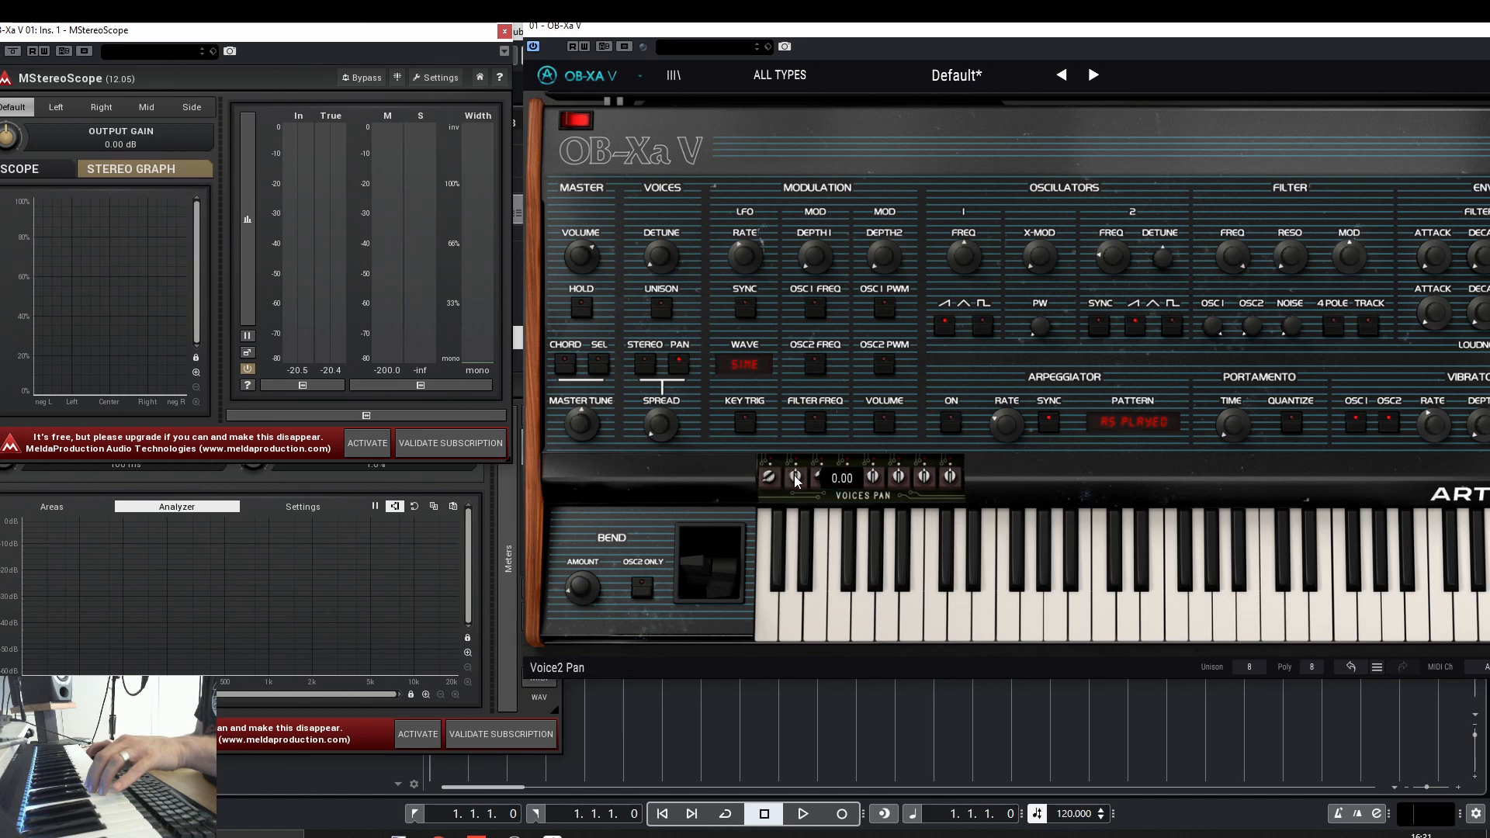
pyautogui.moveTo(820, 477); pyautogui.dragTo(847, 411)
pyautogui.moveTo(872, 478); pyautogui.dragTo(873, 544)
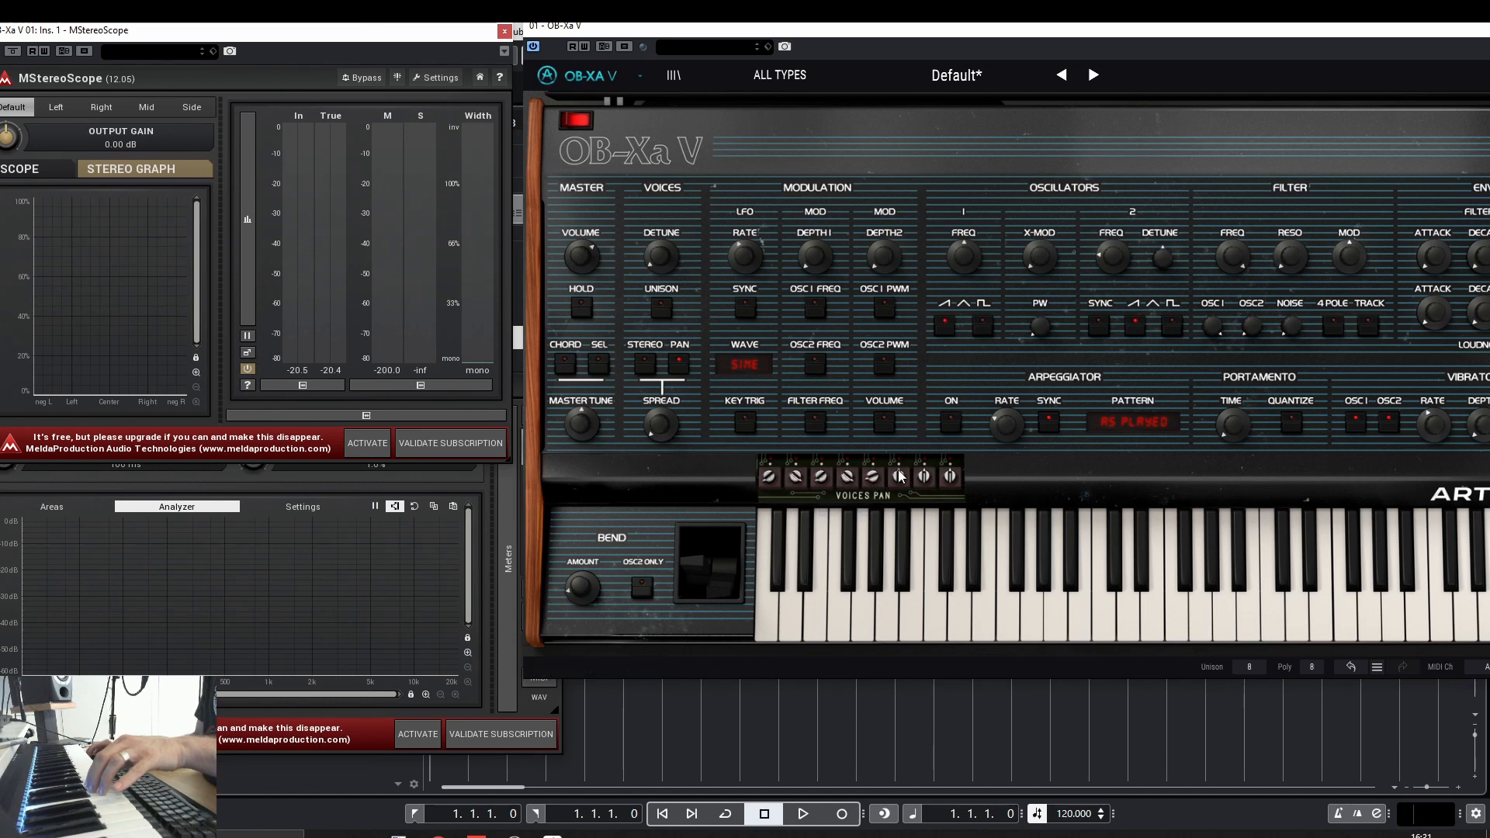
pyautogui.moveTo(872, 479); pyautogui.dragTo(947, 474)
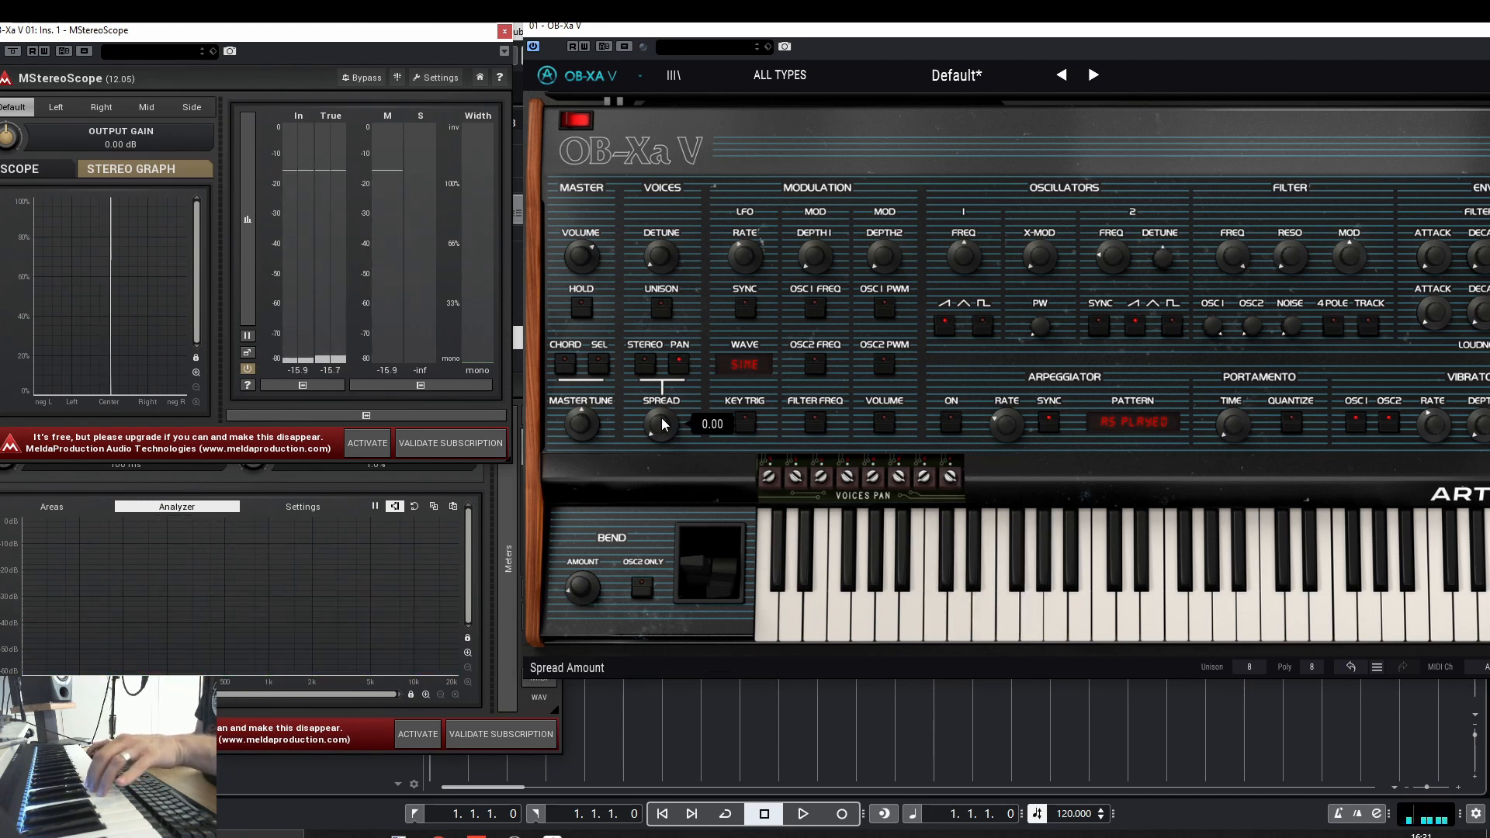
pyautogui.moveTo(668, 430); pyautogui.dragTo(667, 386)
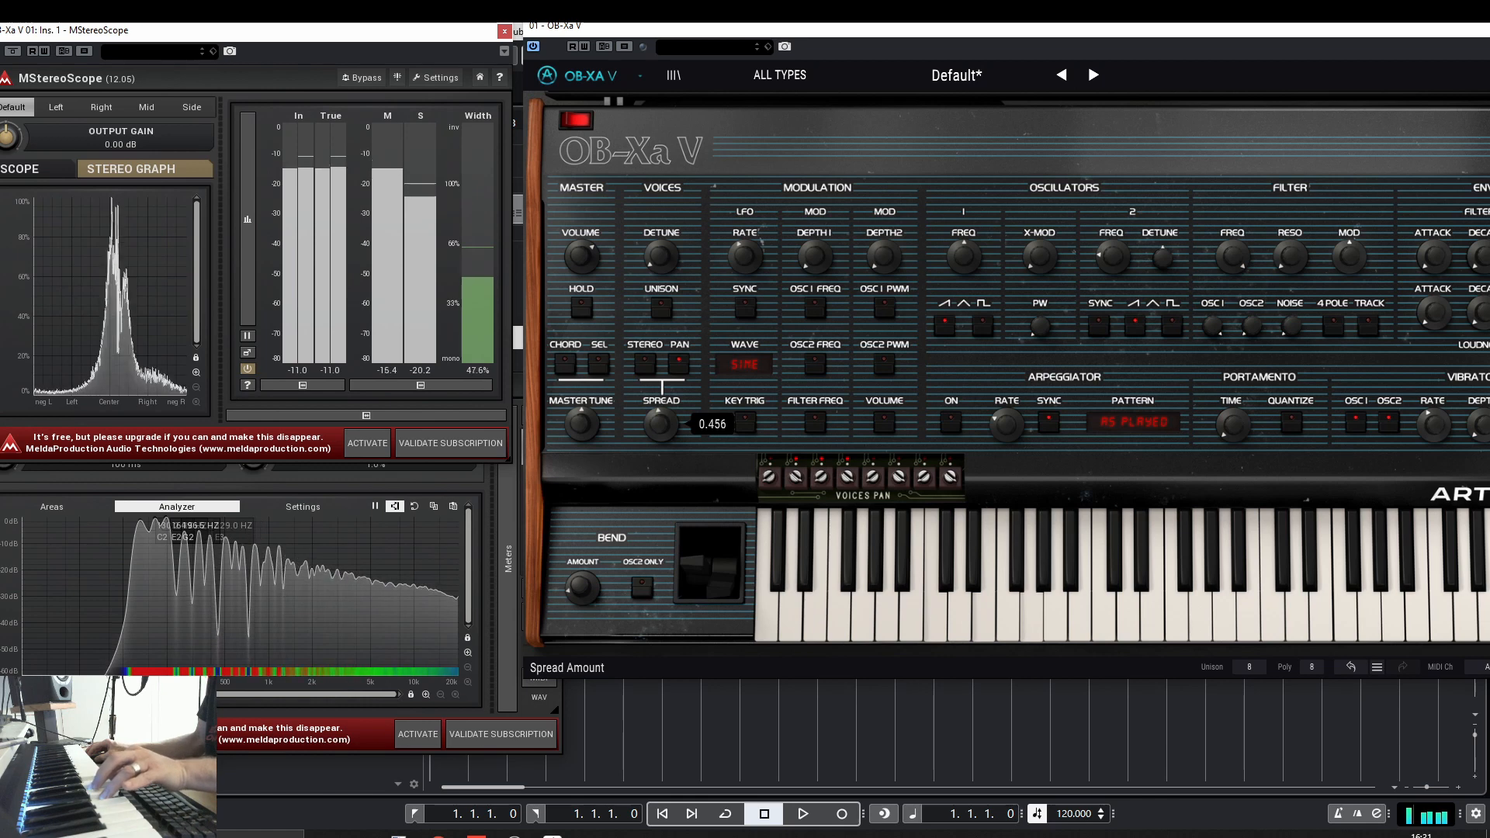
# Reduce the Spread amount, switch Unison on and adjust the Voices Detune from 0.040 while the individual voices stay panned.
pyautogui.moveTo(668, 386); pyautogui.dragTo(667, 436)
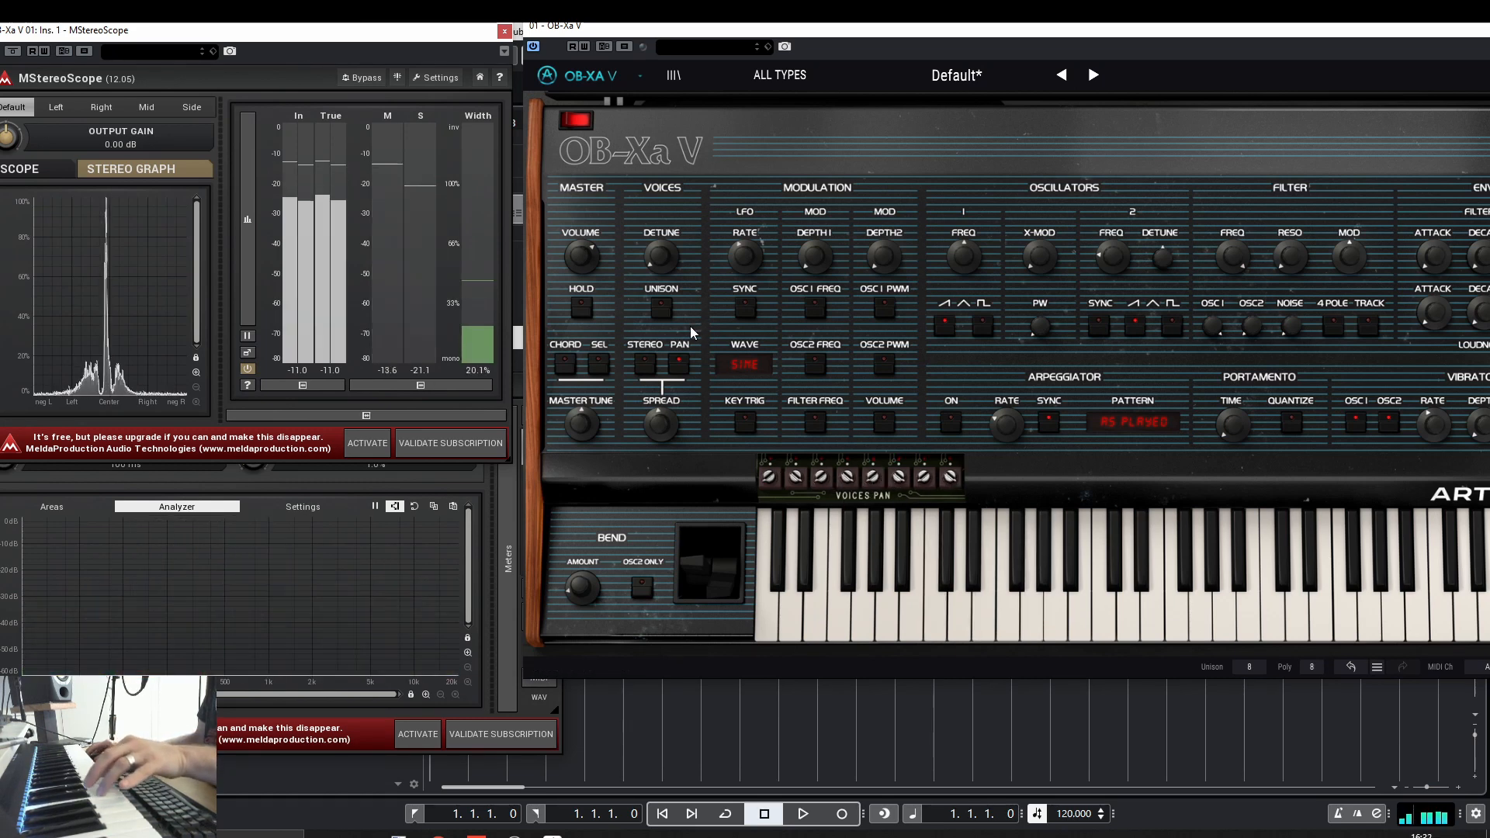
pyautogui.click(658, 309)
pyautogui.moveTo(662, 264)
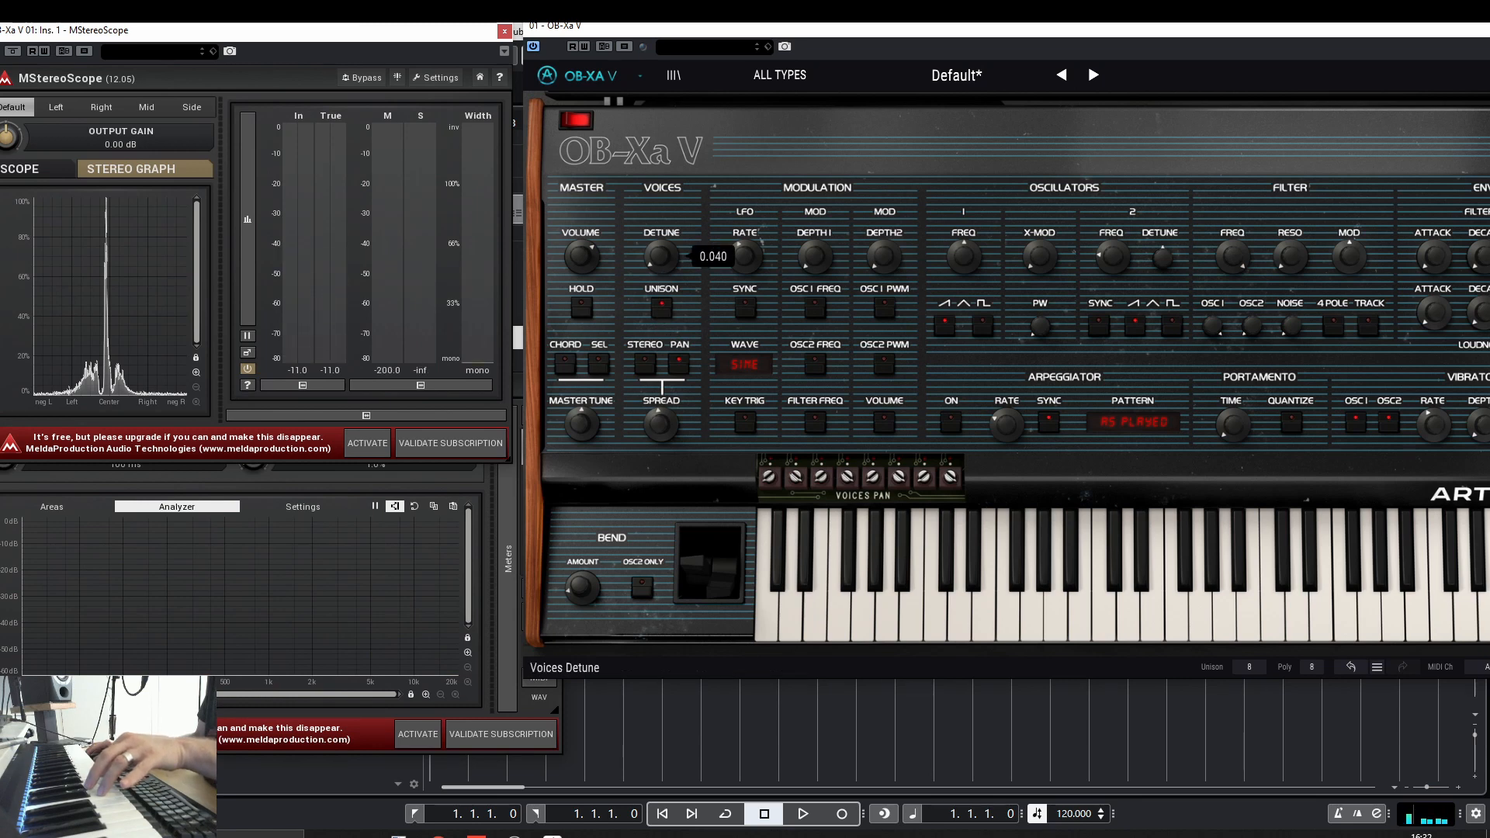
pyautogui.moveTo(661, 256); pyautogui.dragTo(661, 186)
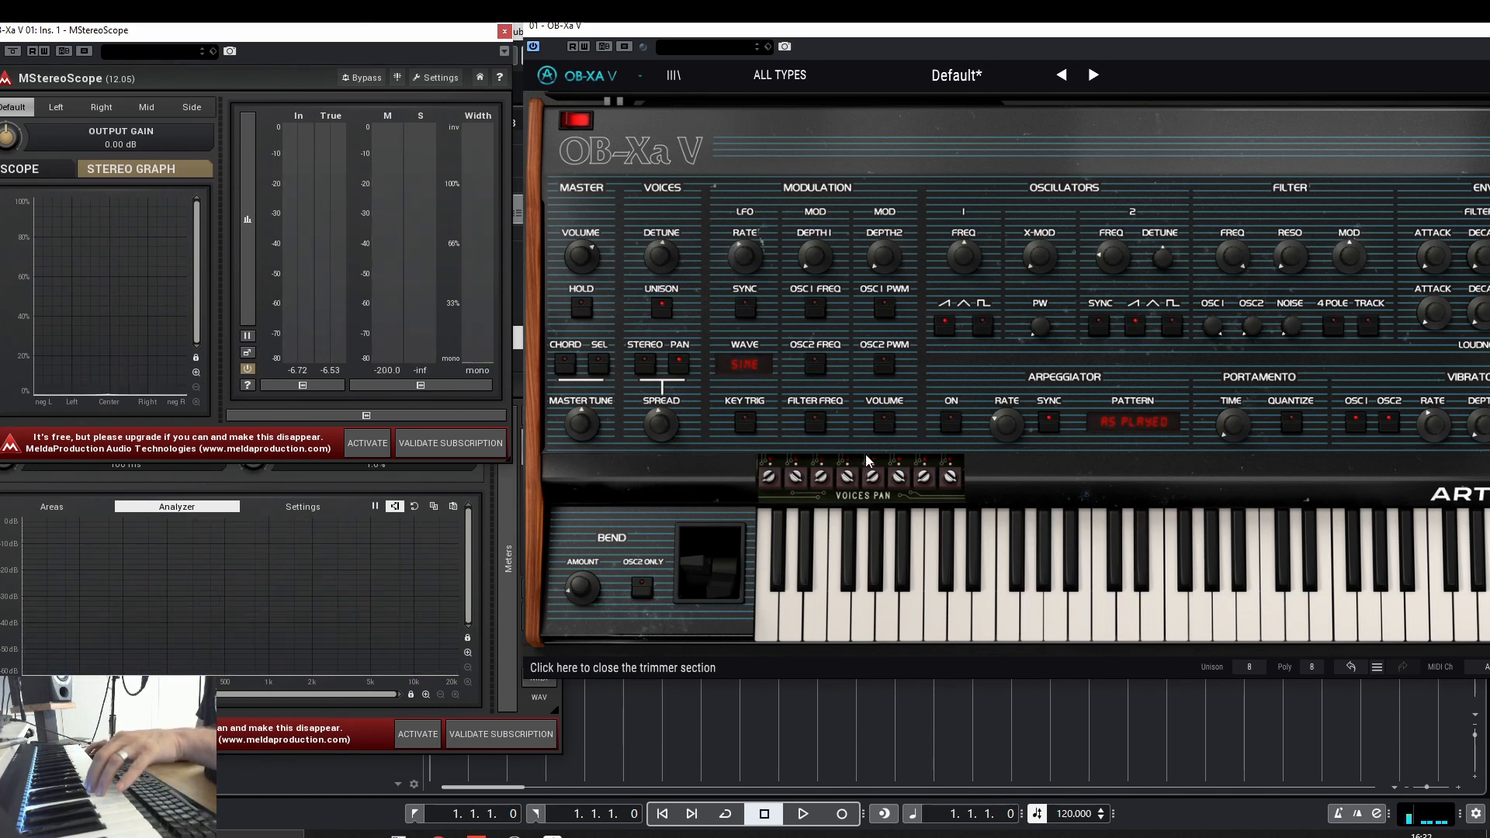
# Switch the voice spread to Stereo mode, set the Spread amount to 0.00 and turn Unison off.
pyautogui.click(643, 369)
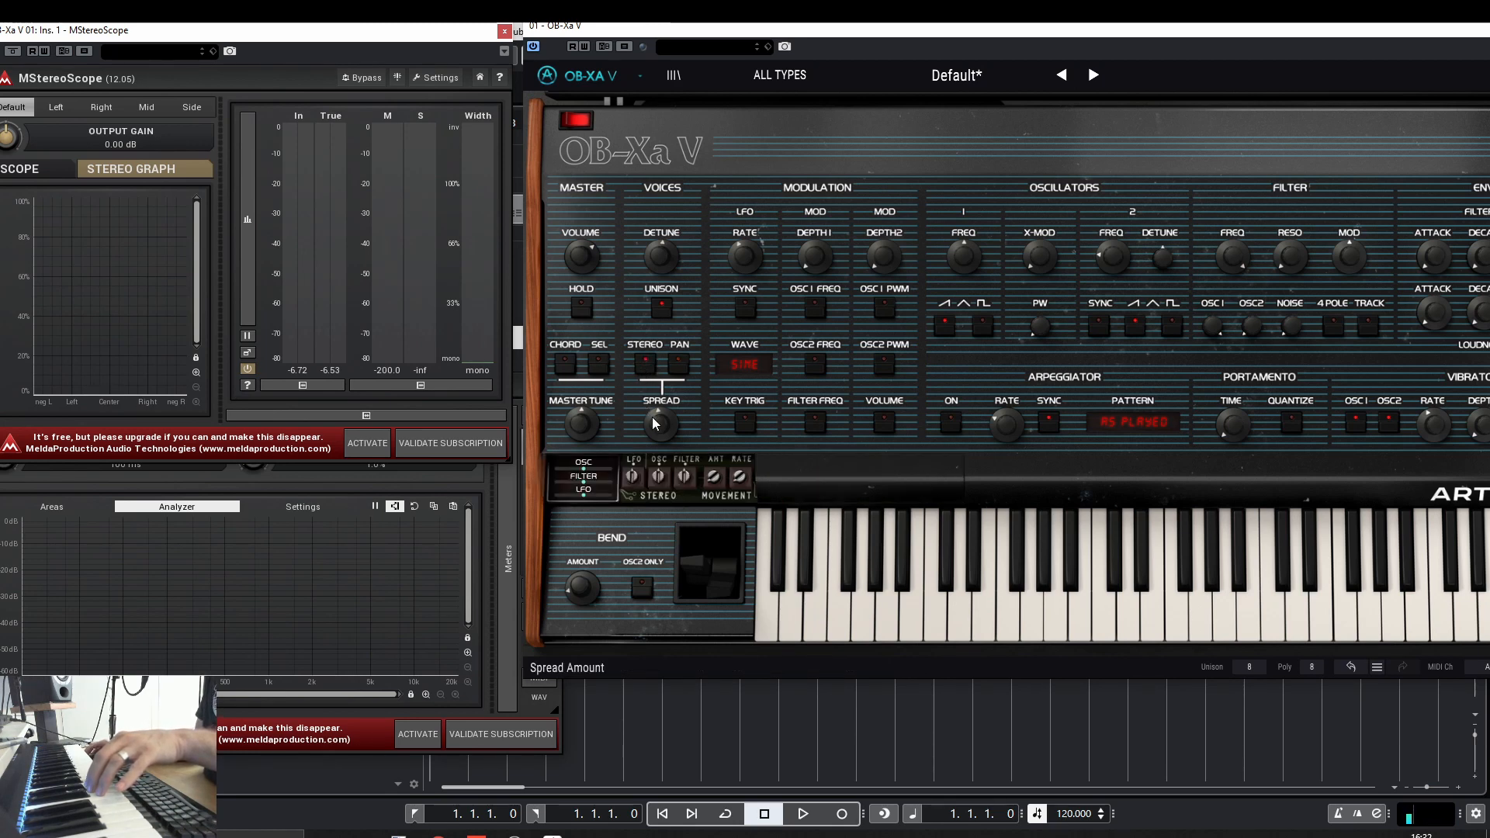
pyautogui.moveTo(659, 424); pyautogui.dragTo(659, 496)
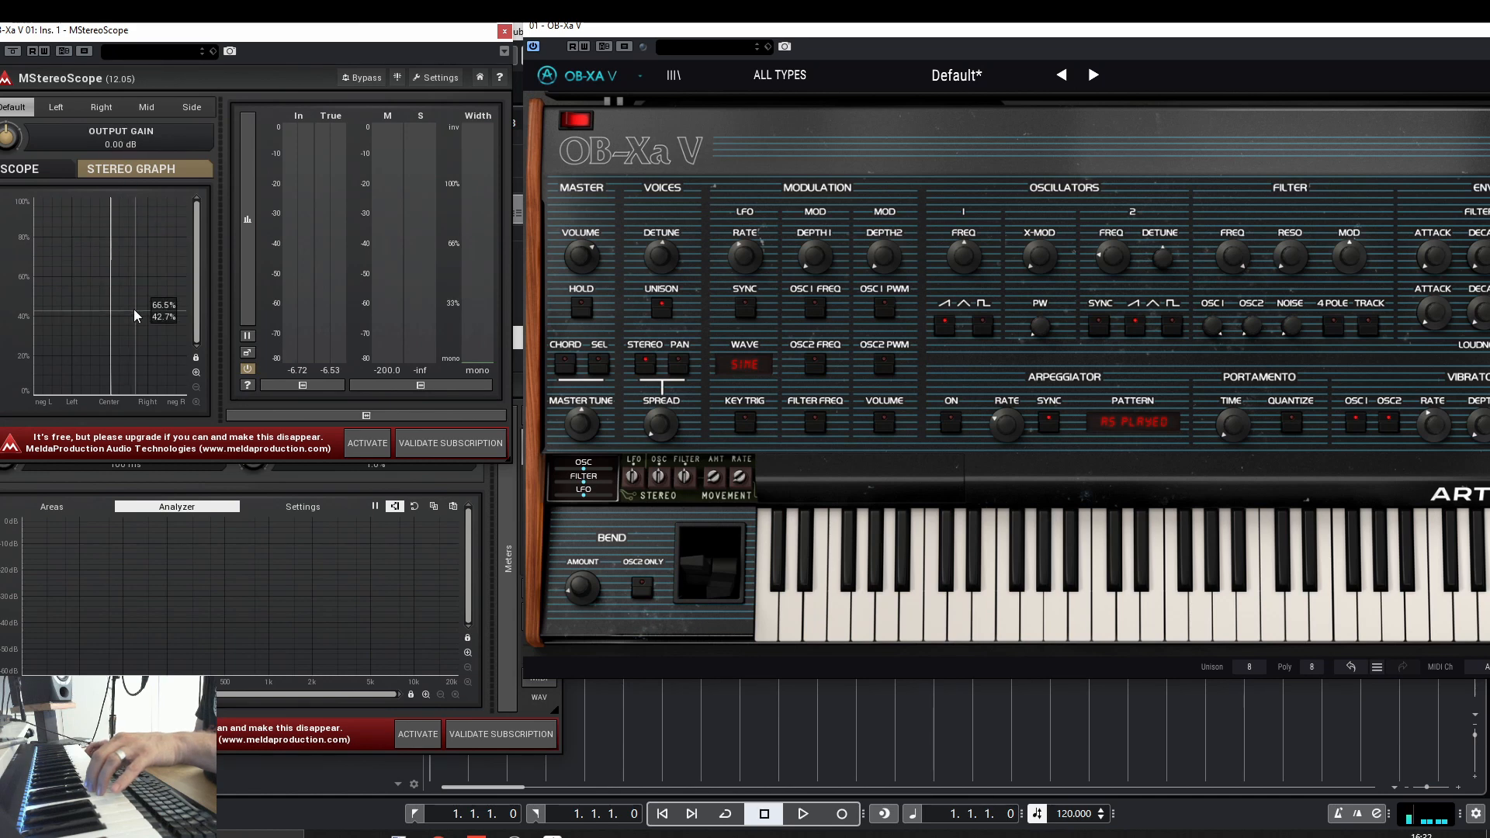
pyautogui.click(661, 307)
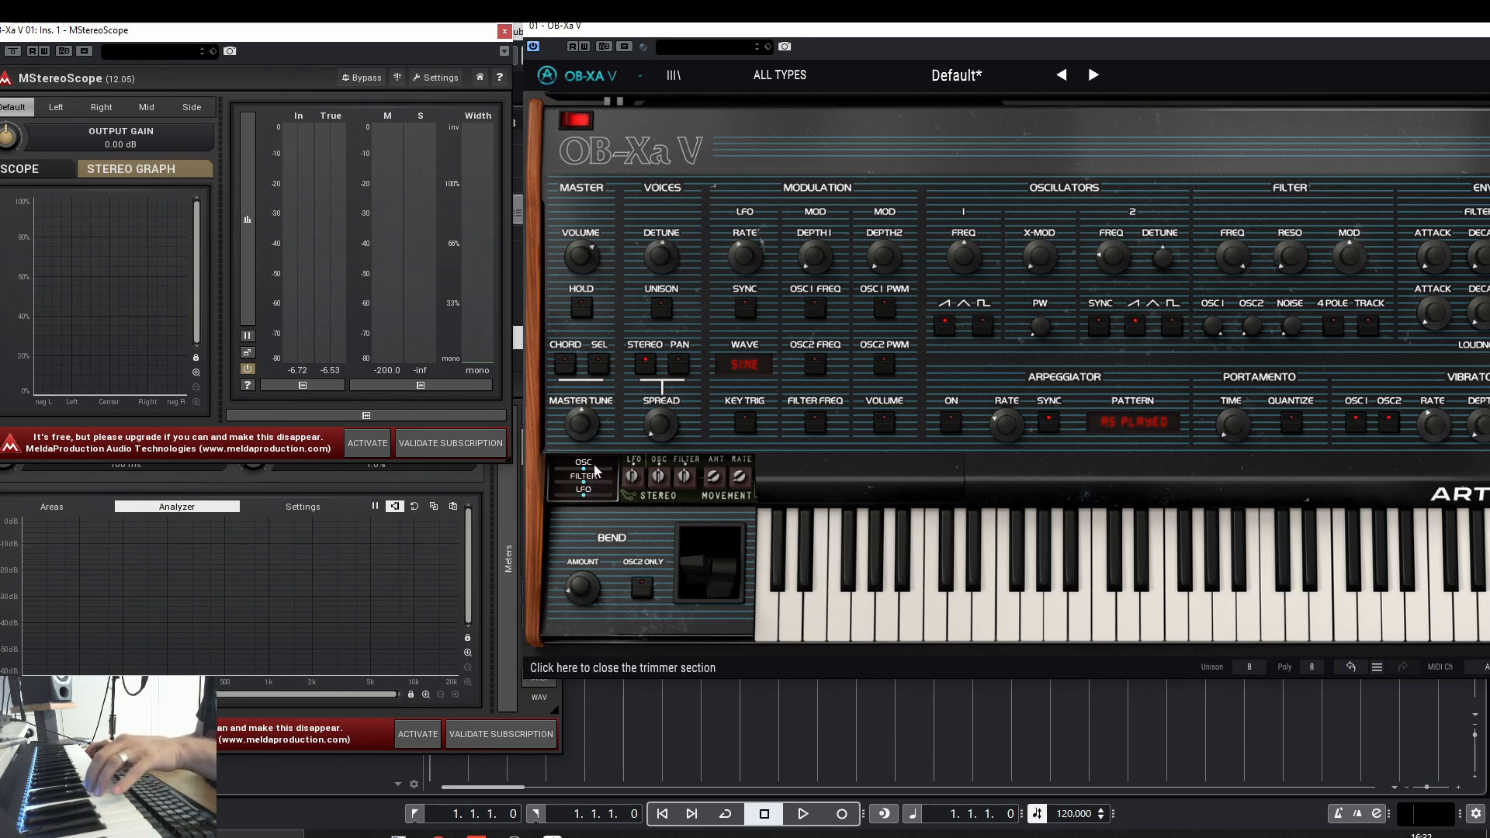
# Try different Spread amounts in Stereo mode, starting from 0.00.
pyautogui.moveTo(658, 423)
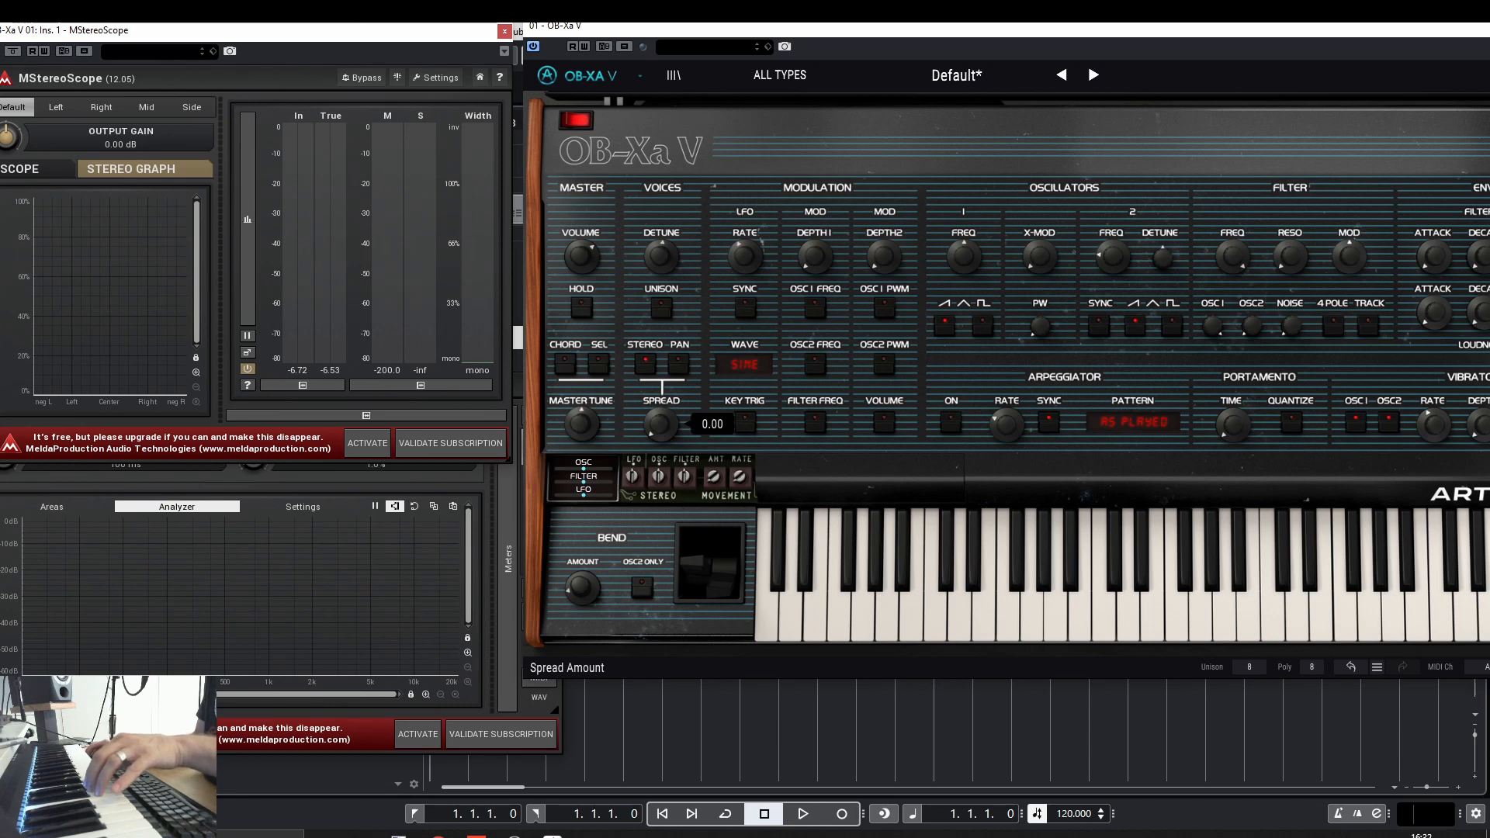
pyautogui.moveTo(661, 424)
pyautogui.mouseDown()
pyautogui.moveTo(662, 269)
pyautogui.moveTo(661, 423)
pyautogui.mouseUp()
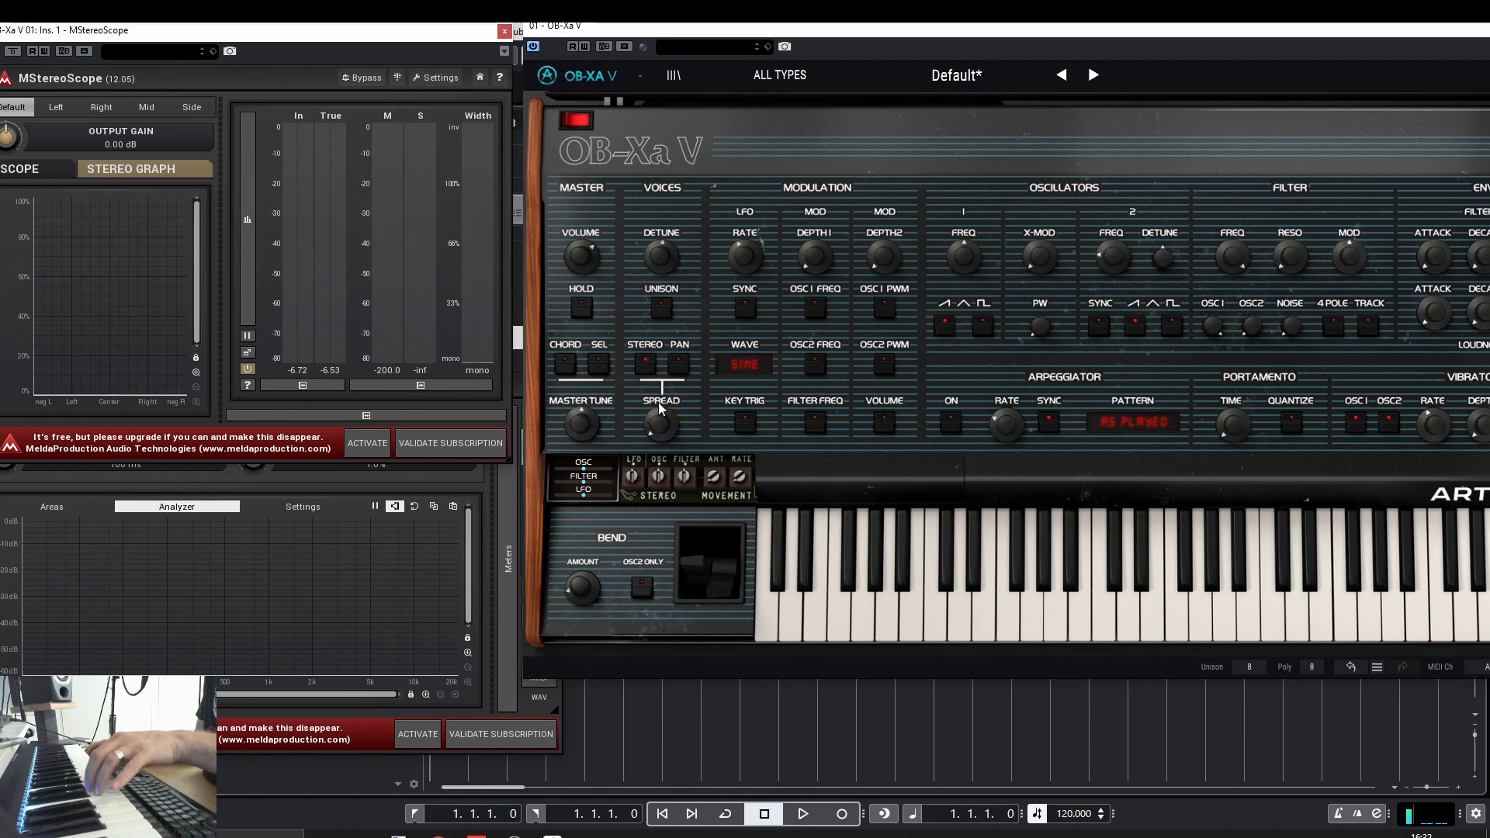
pyautogui.moveTo(661, 412); pyautogui.dragTo(661, 410)
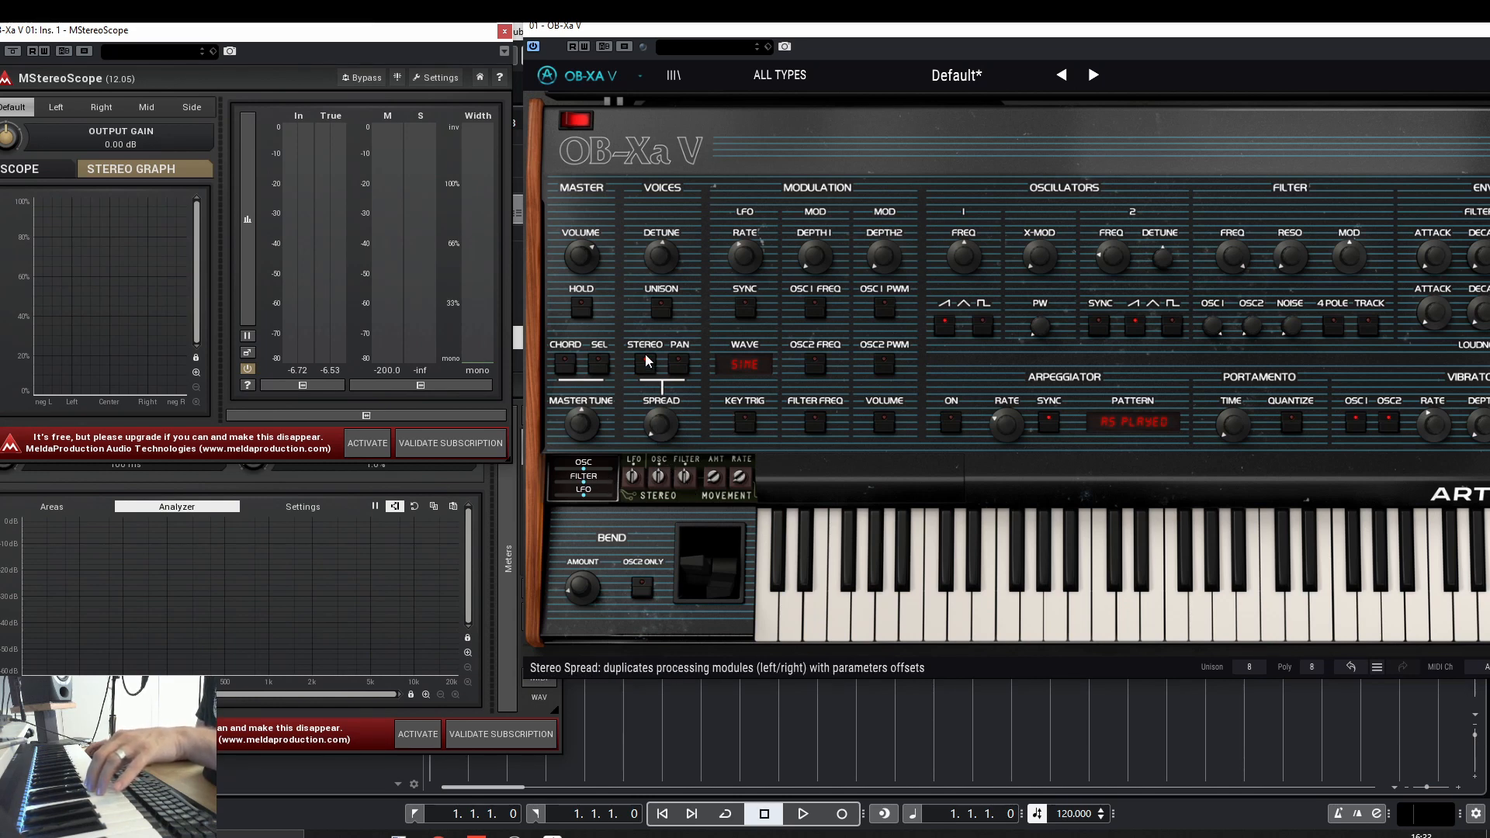
pyautogui.moveTo(658, 415); pyautogui.dragTo(659, 260)
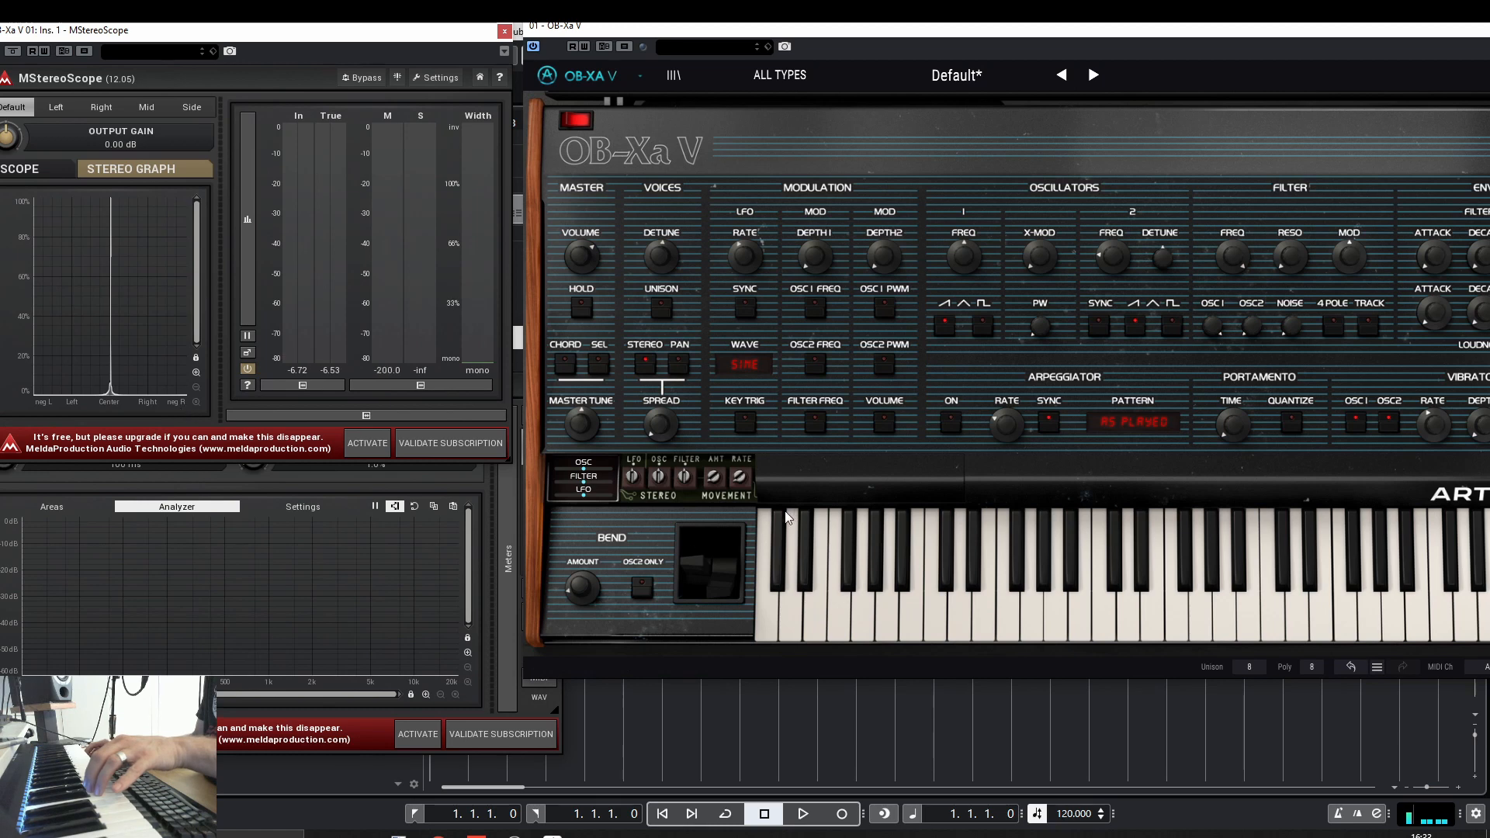
# Raise the Filter Stereo trimmer to 1.00 and adjust the filter's Frequency and its Resonance around 0.592.
pyautogui.moveTo(634, 482)
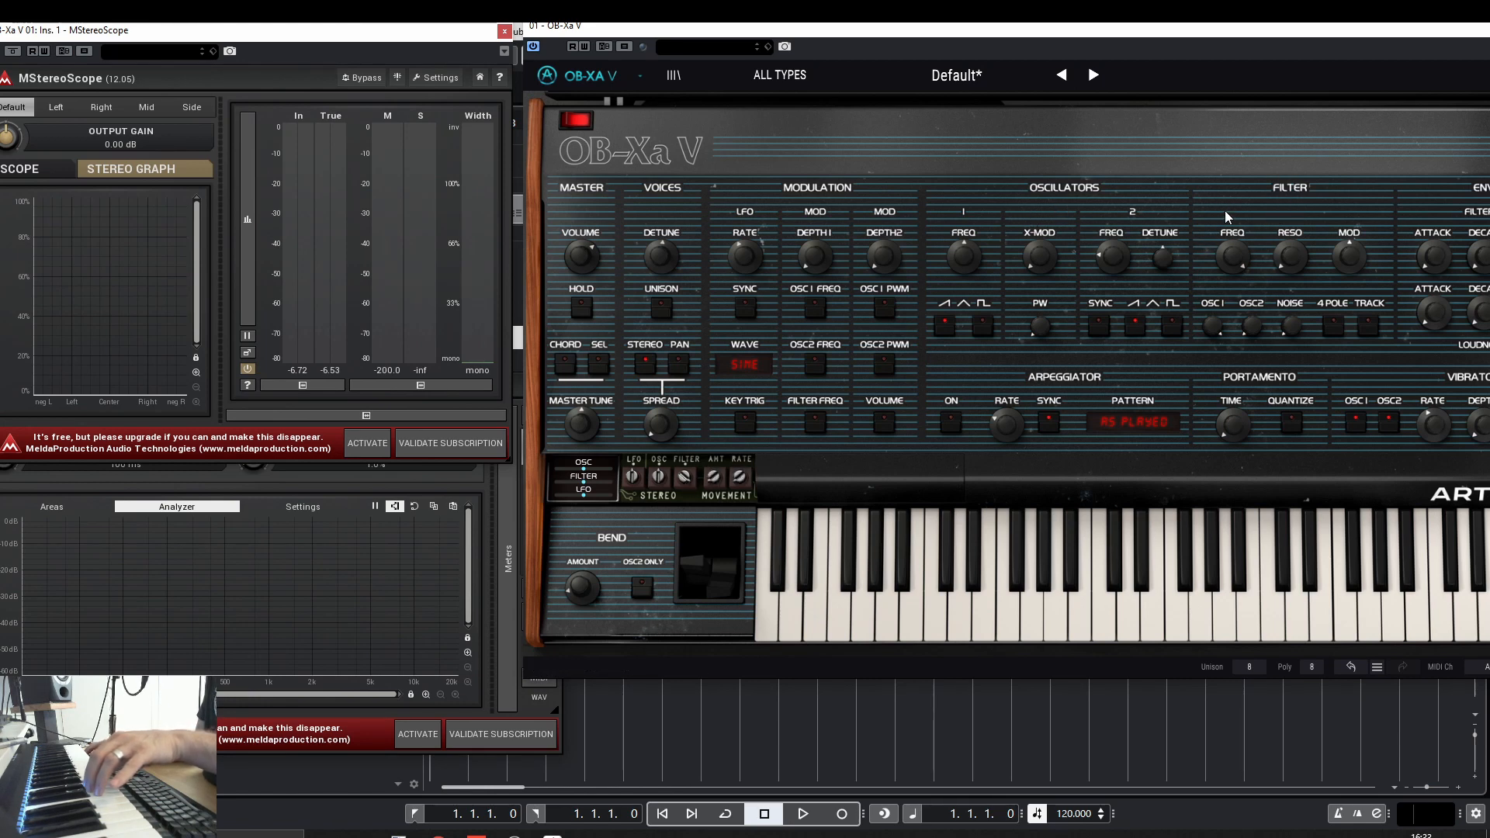
pyautogui.moveTo(1234, 255)
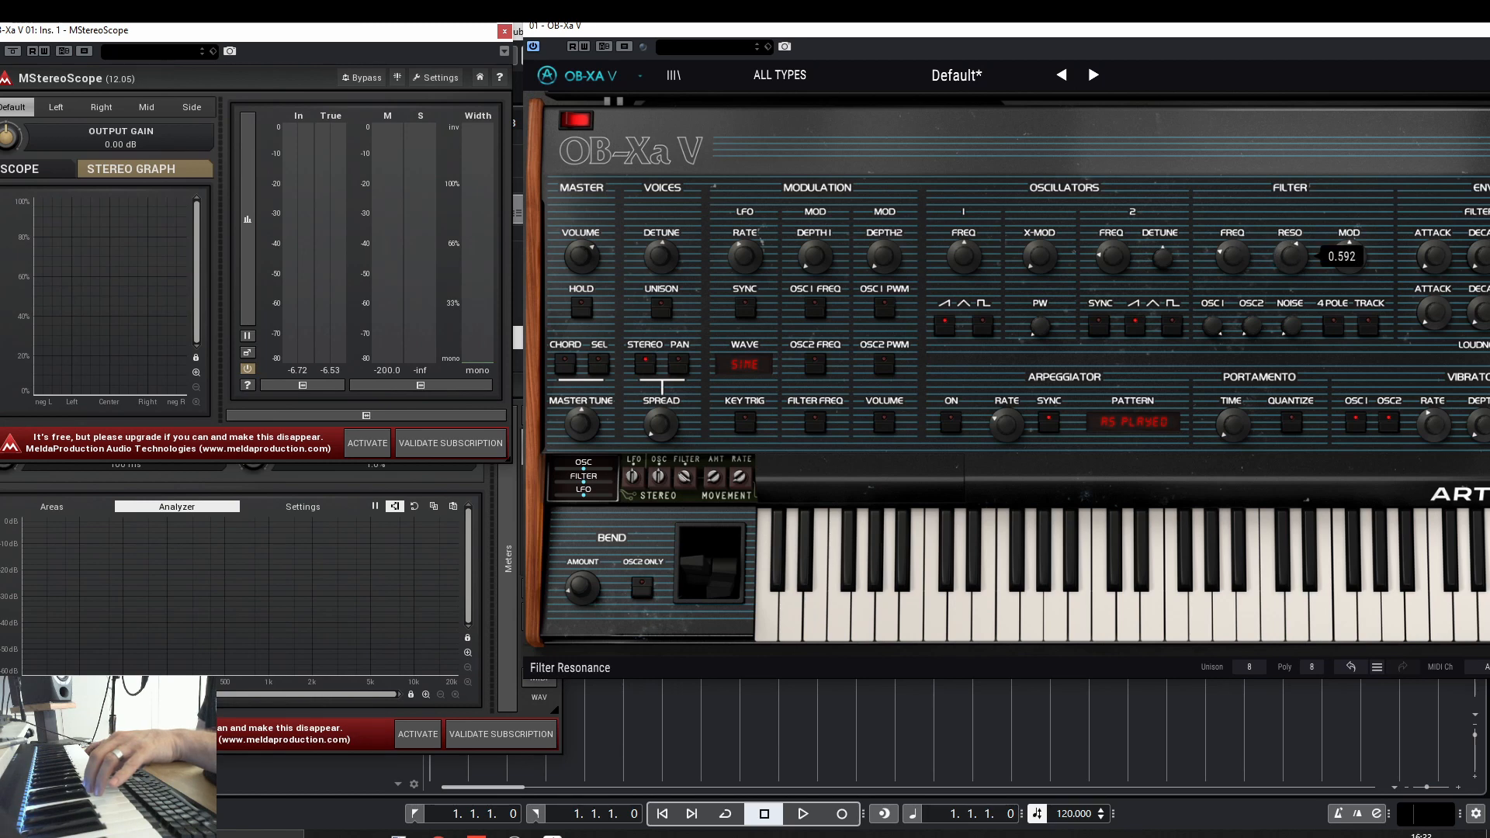
pyautogui.moveTo(1290, 256); pyautogui.dragTo(1291, 248)
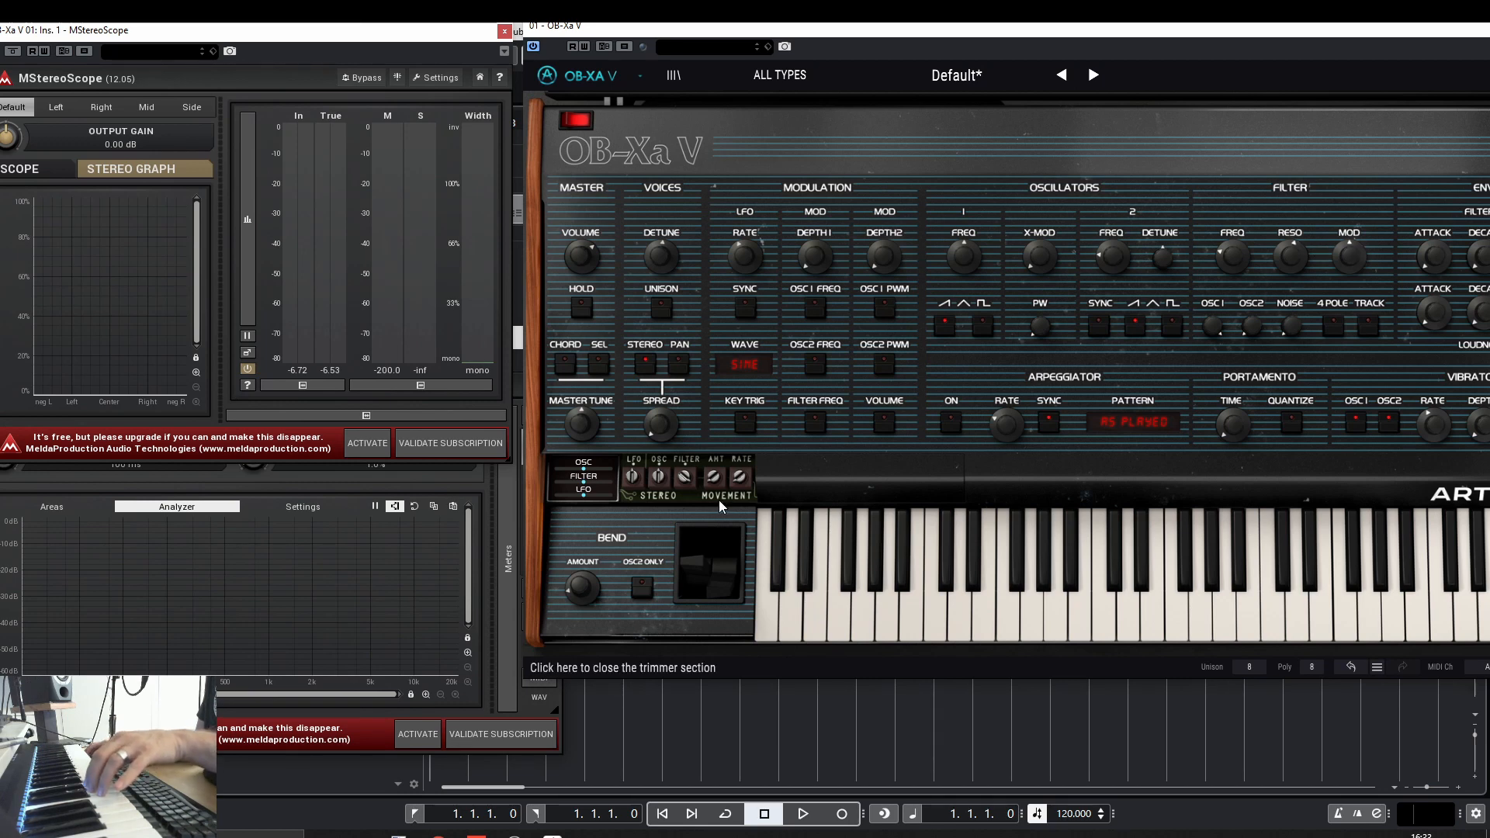
# Set the stereo Movement amount to 1.00 and try faster and slower Movement rates with Spread raised to 1.00.
pyautogui.moveTo(689, 487)
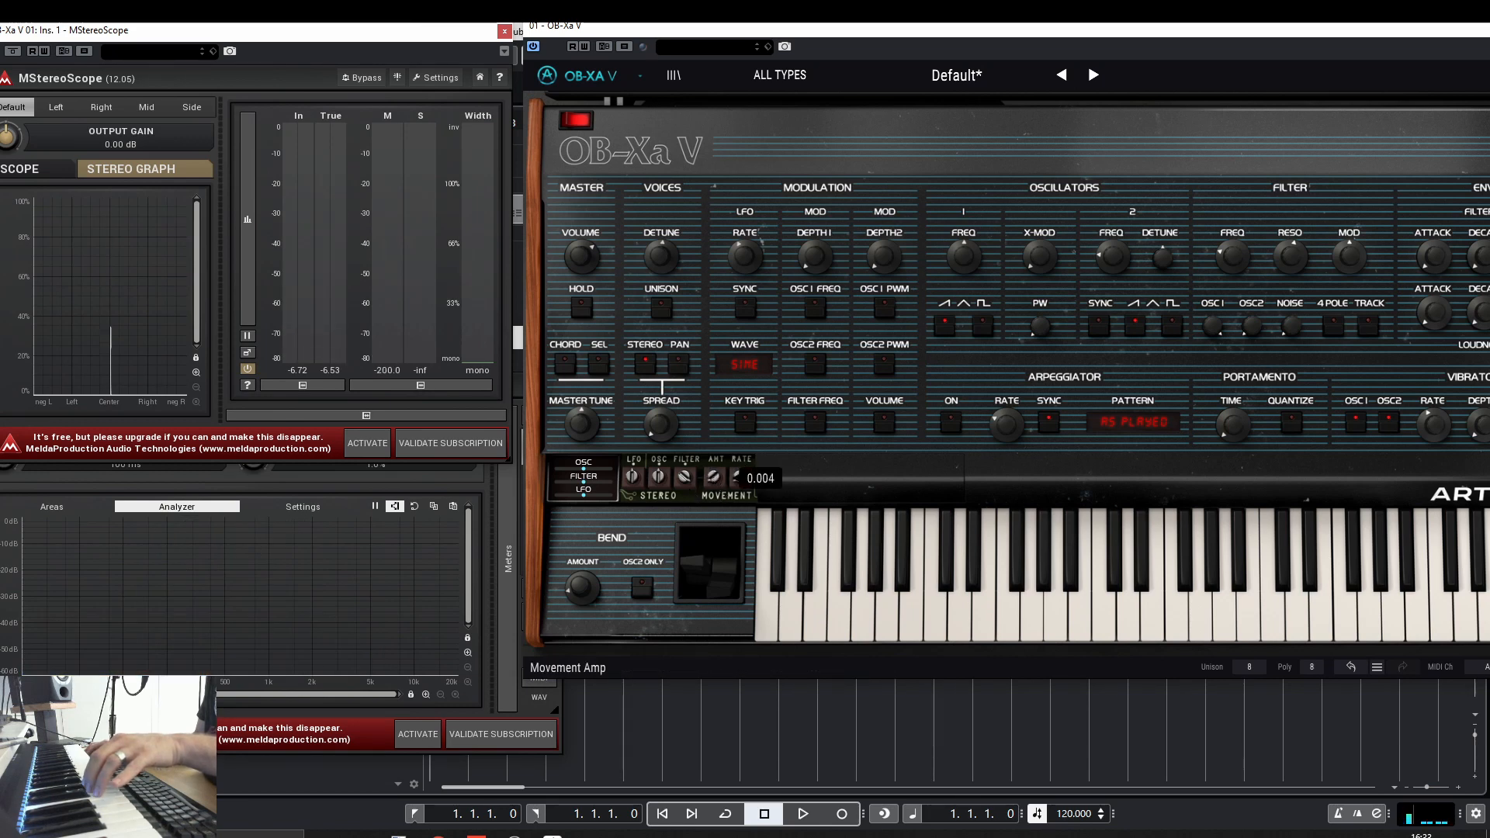
pyautogui.moveTo(713, 476); pyautogui.dragTo(713, 451)
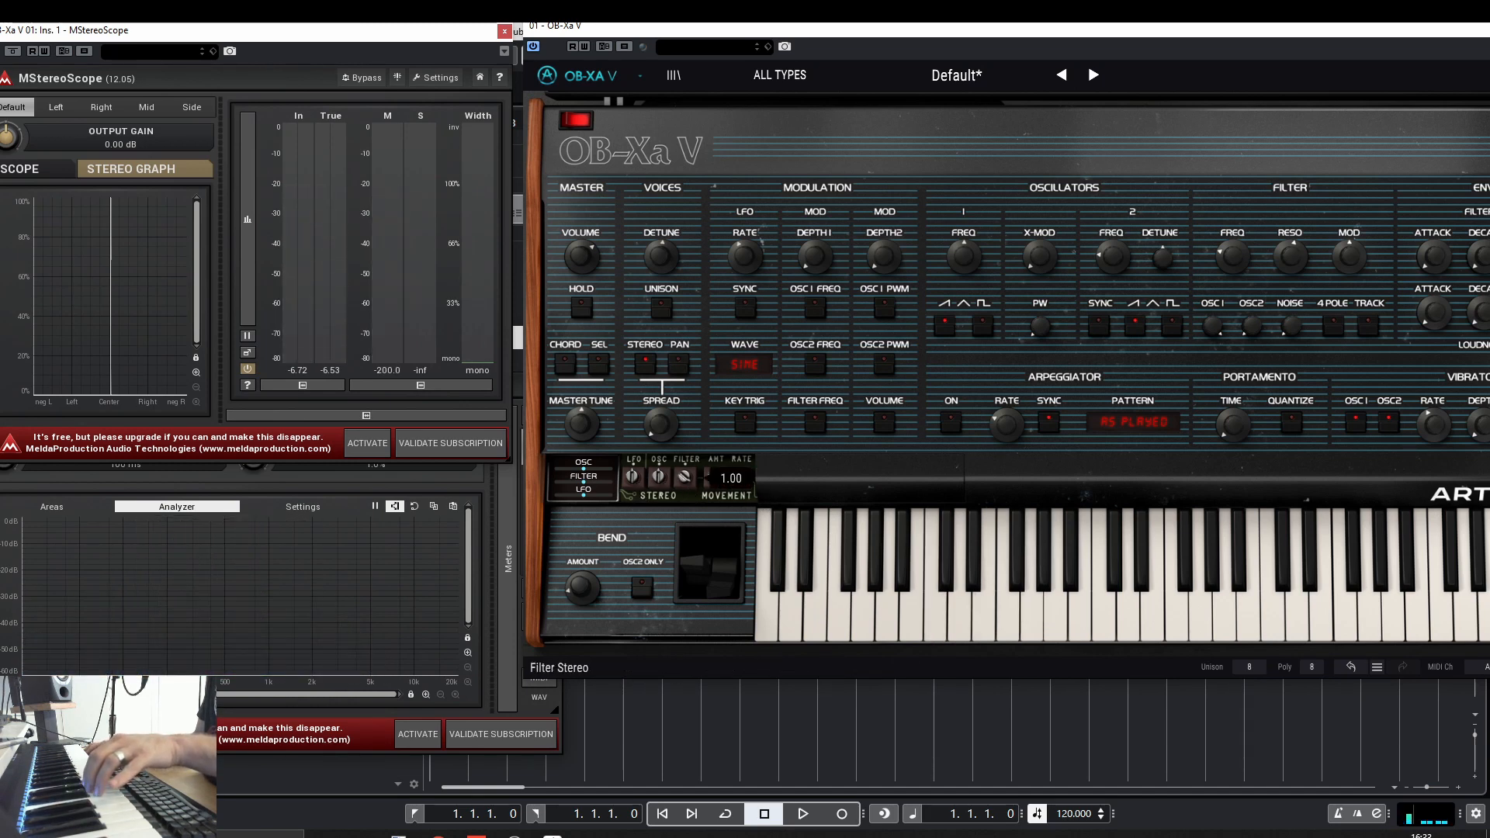
pyautogui.click(661, 432)
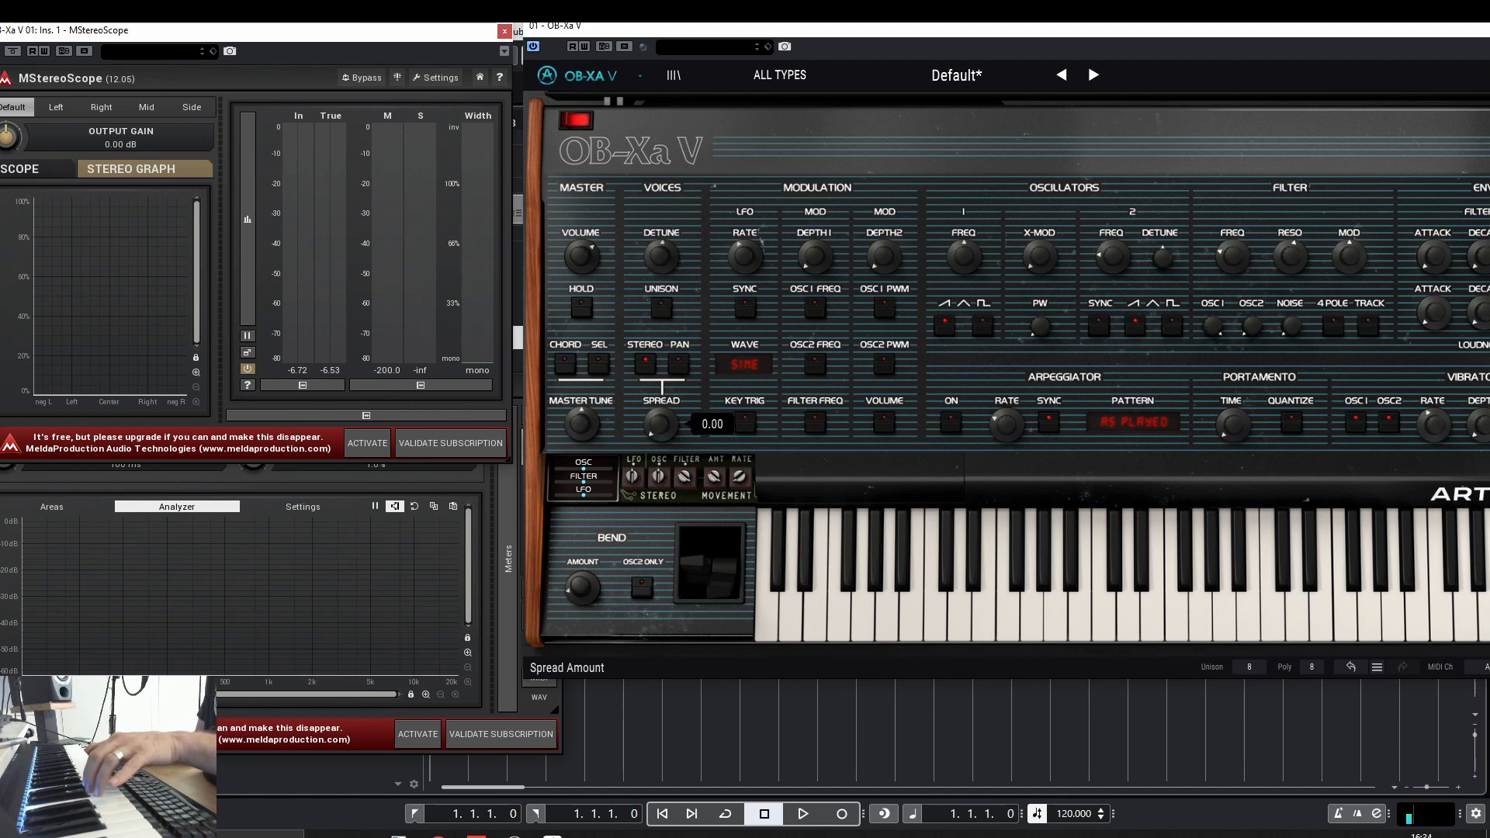
pyautogui.moveTo(661, 424); pyautogui.dragTo(661, 285)
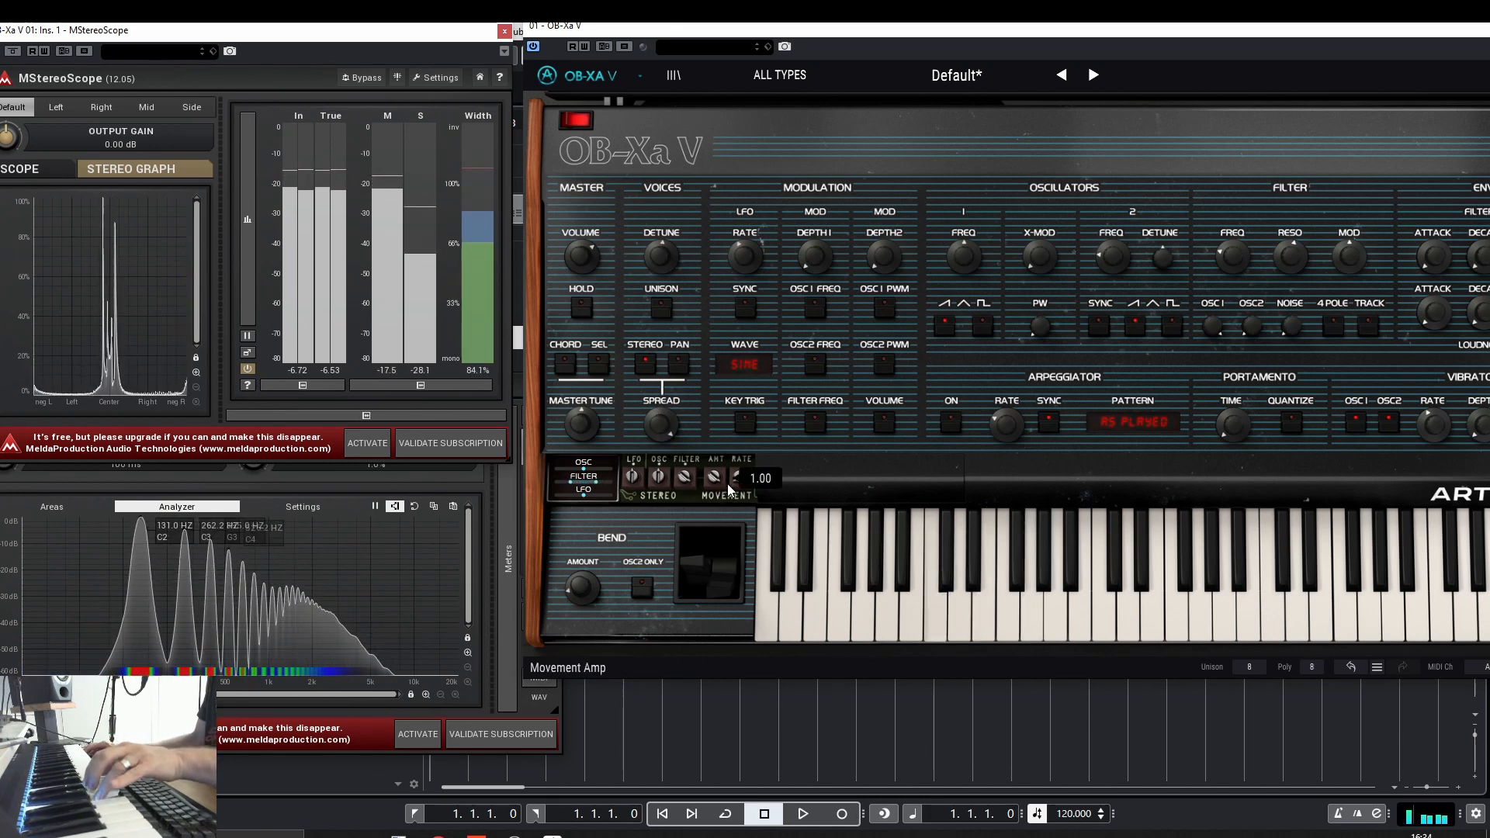
pyautogui.moveTo(739, 477); pyautogui.dragTo(739, 458)
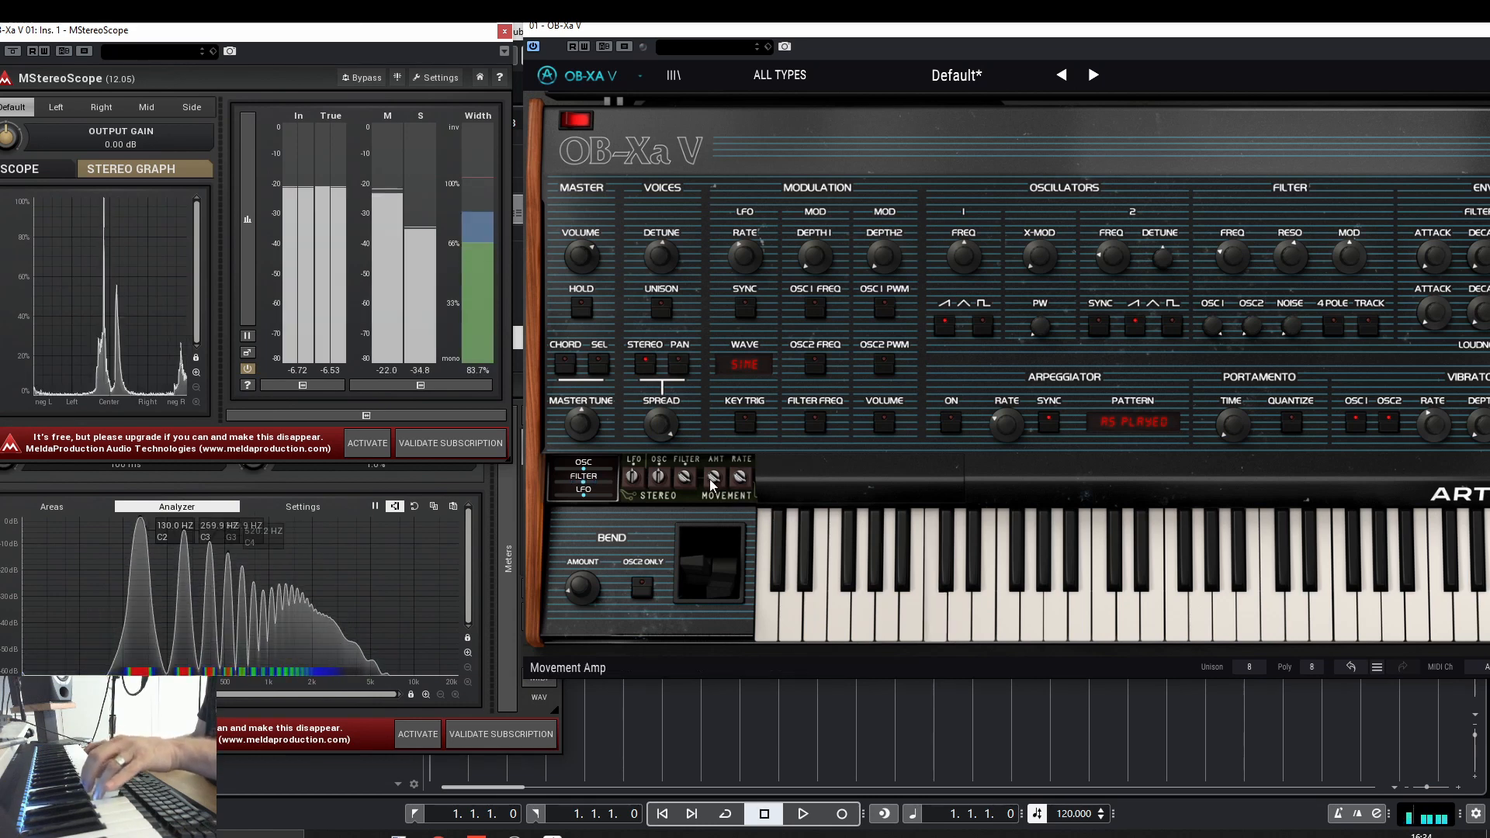
pyautogui.moveTo(740, 477); pyautogui.dragTo(740, 516)
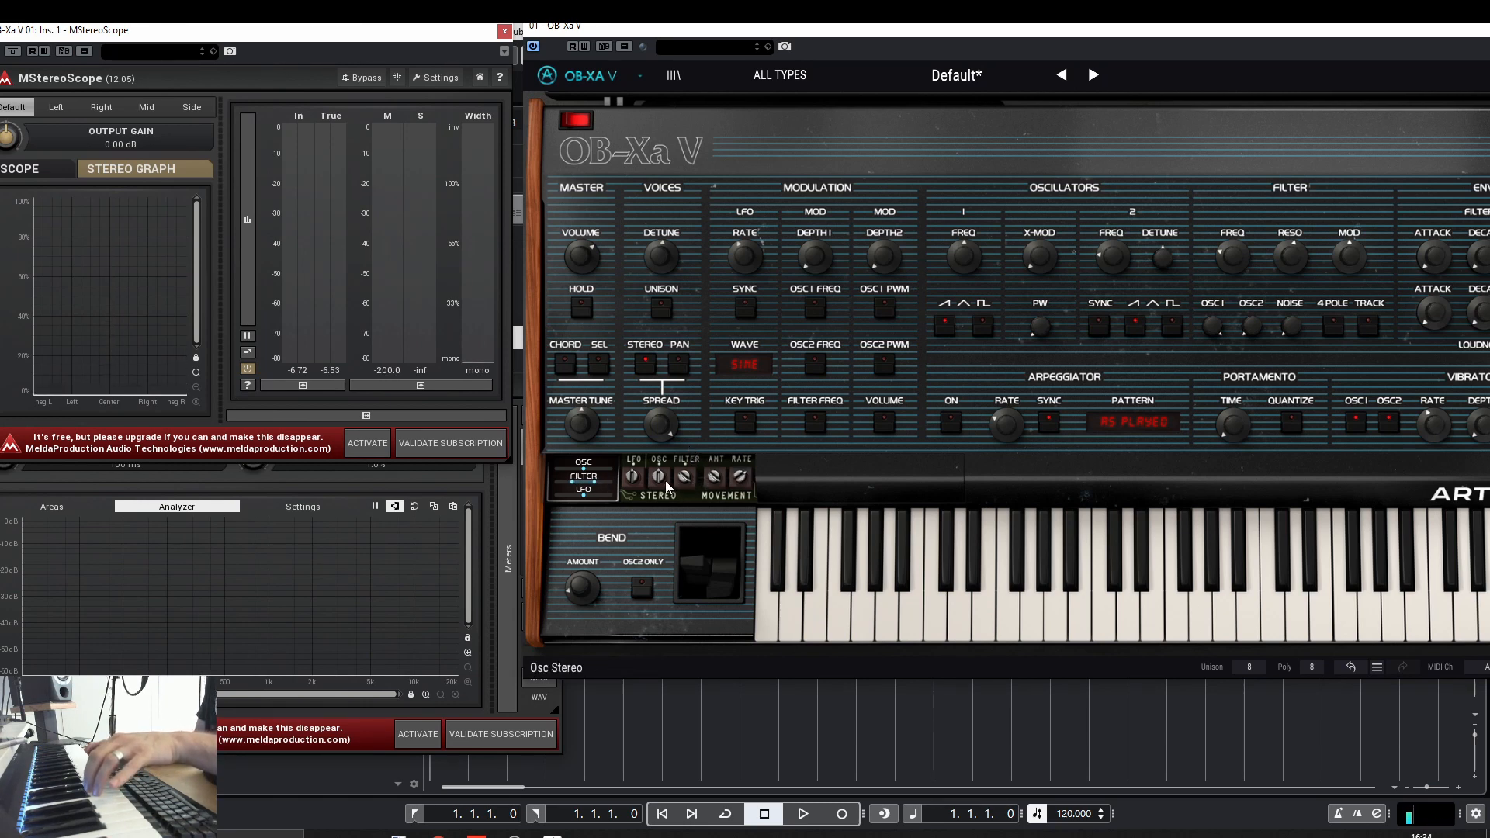
# Raise the Osc Stereo and LFO Stereo trimmers to offset the oscillators and LFO between the two channels.
pyautogui.moveTo(658, 477)
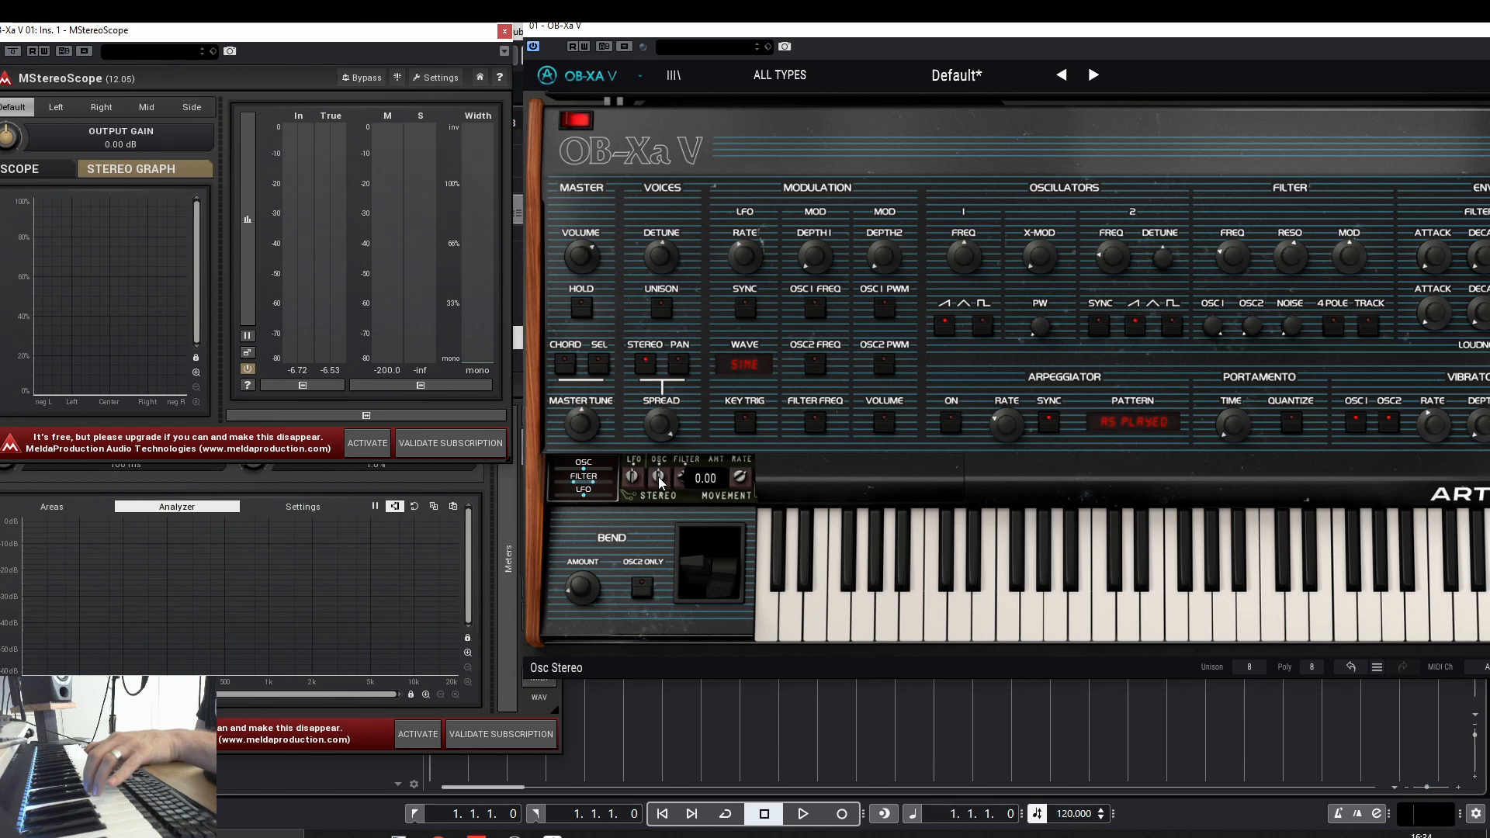
pyautogui.moveTo(658, 481); pyautogui.dragTo(658, 453)
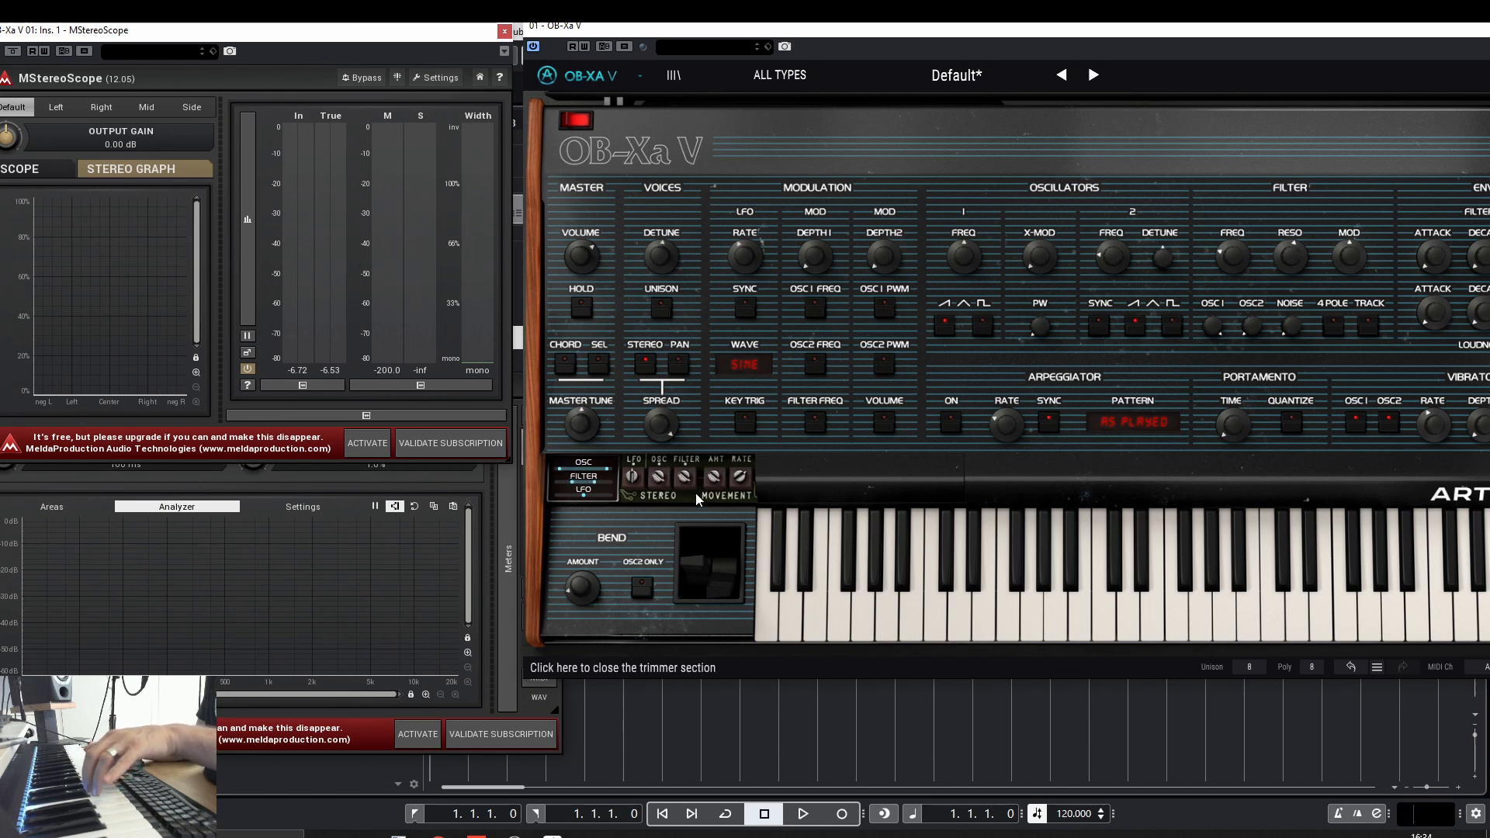
pyautogui.moveTo(723, 475)
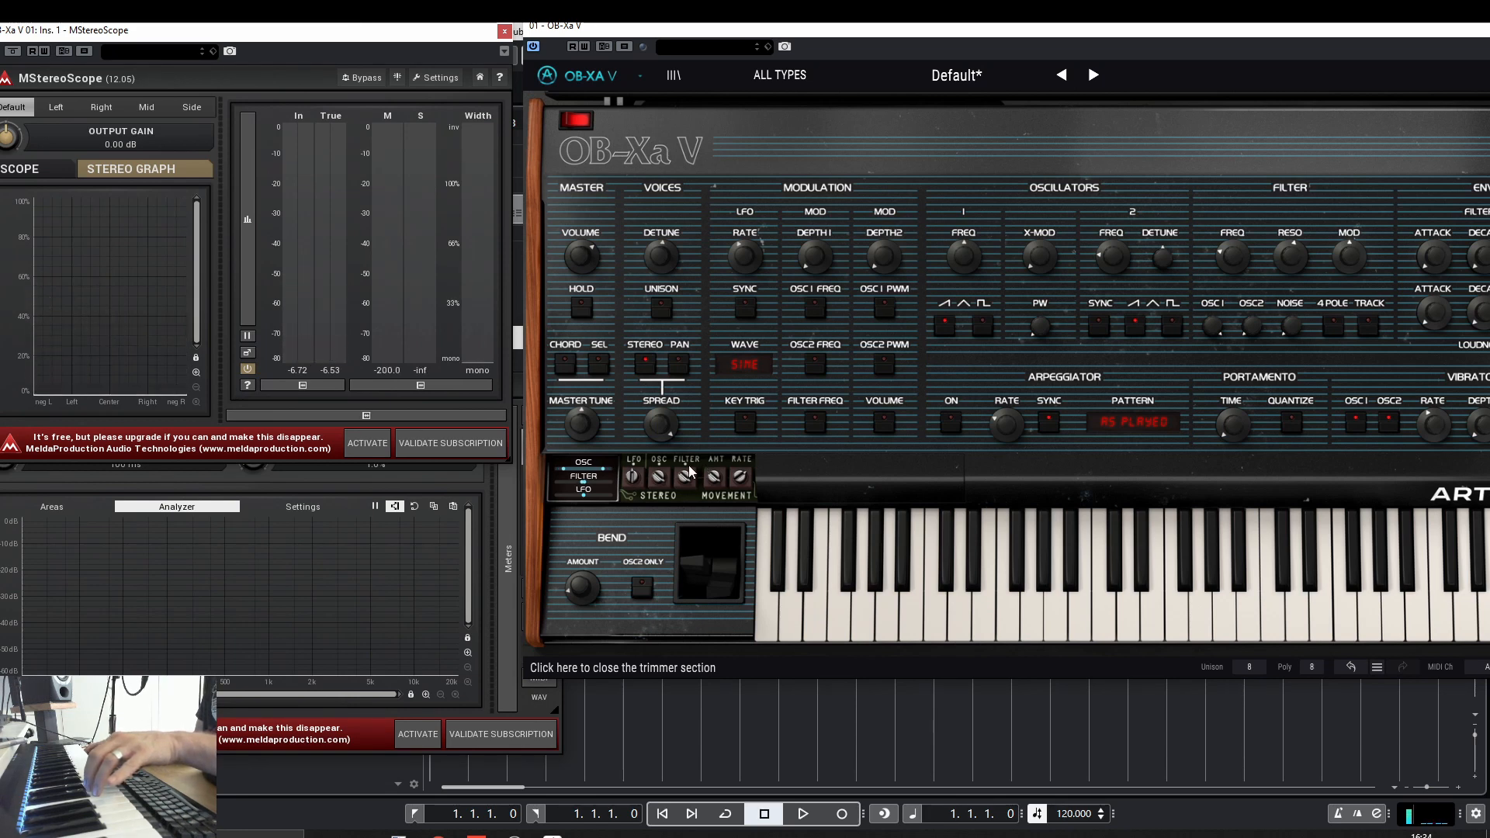
pyautogui.moveTo(633, 483)
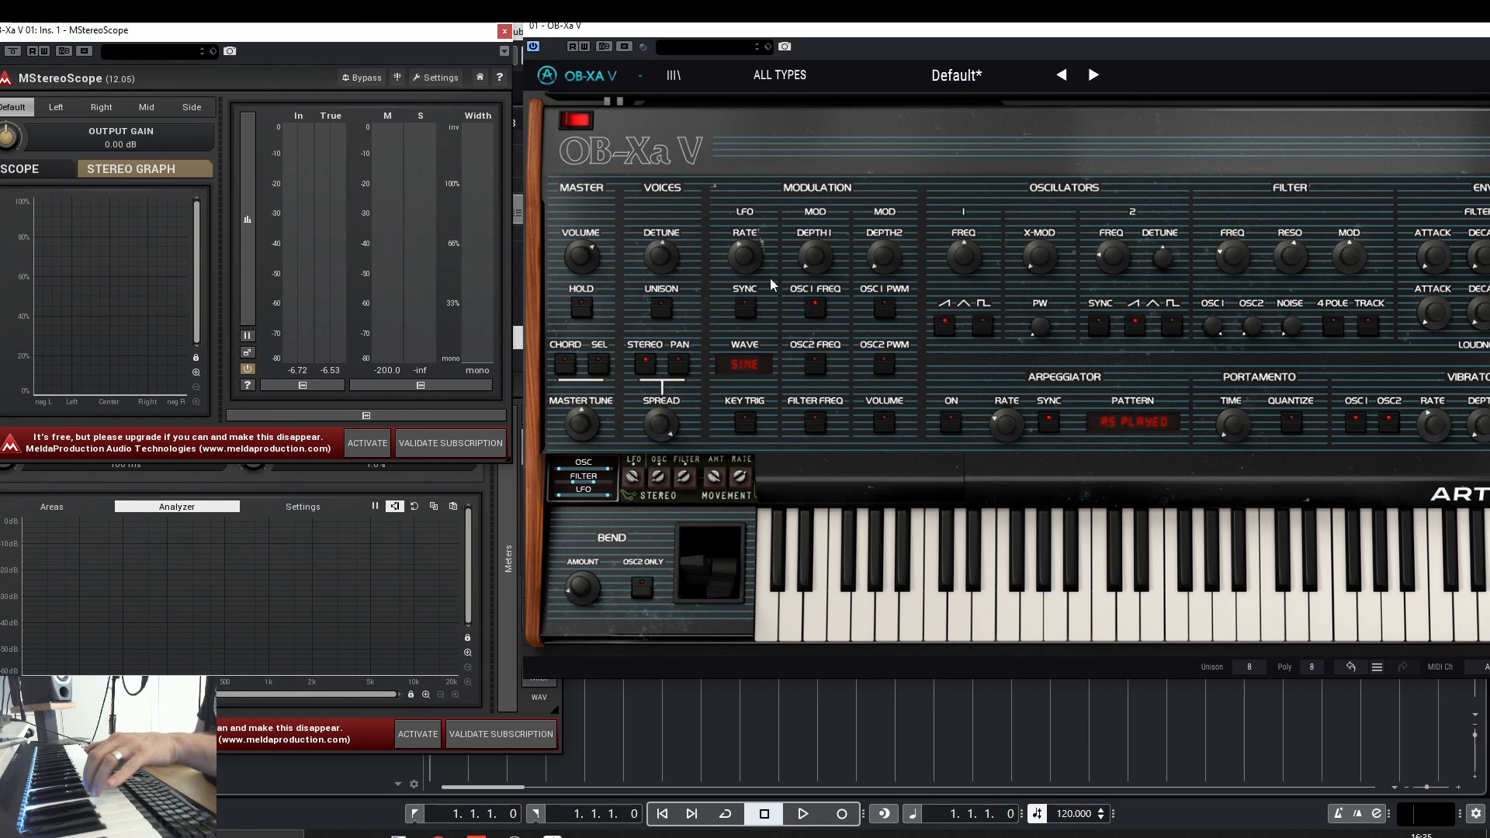
# Modulate Osc 1 frequency with the synced LFO, raising Mod Depth 1 and adjusting the LFO Rate.
pyautogui.click(745, 308)
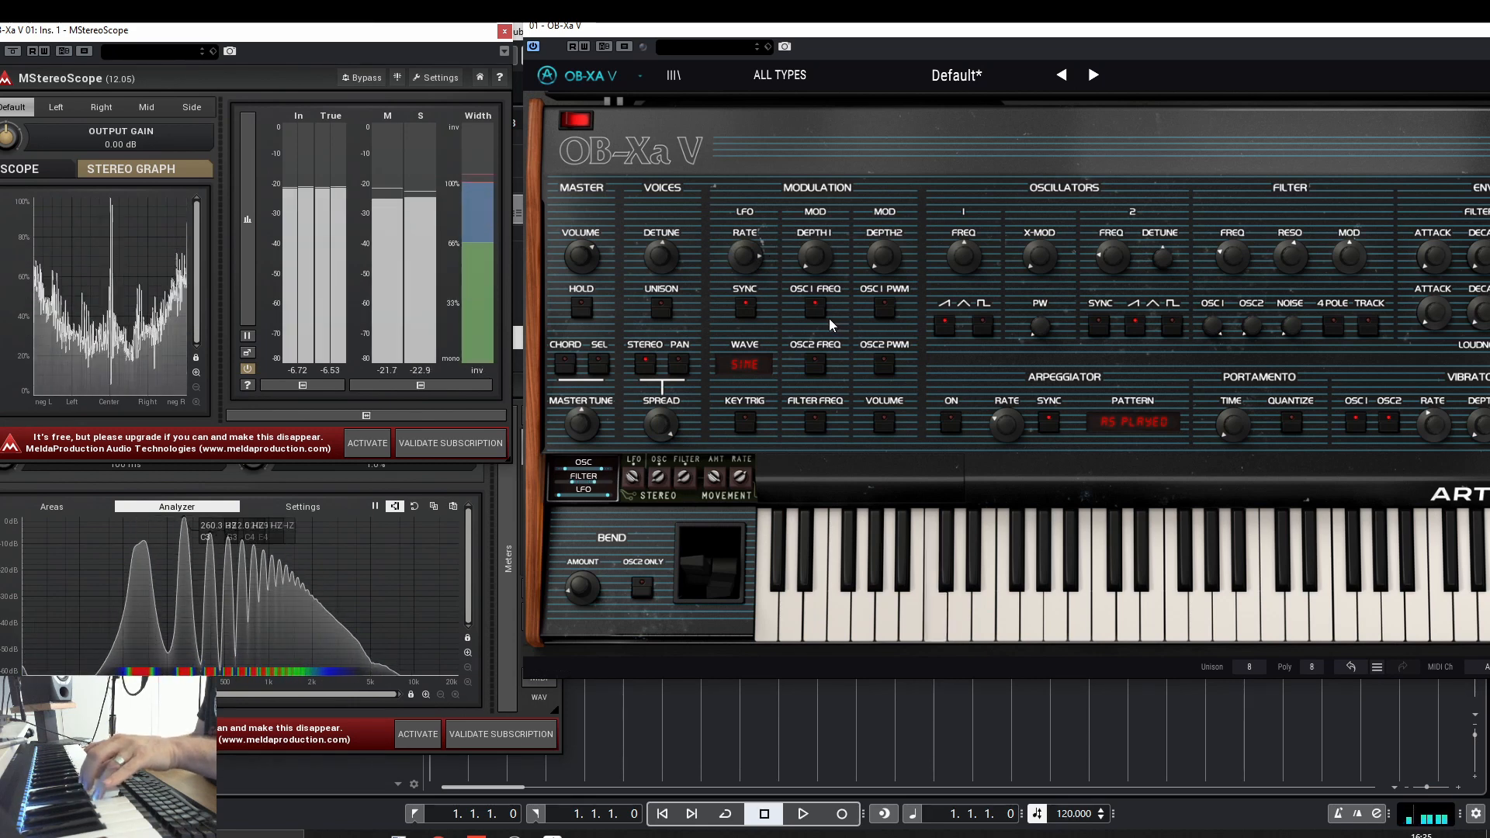
pyautogui.moveTo(819, 258); pyautogui.dragTo(820, 174)
pyautogui.moveTo(819, 264)
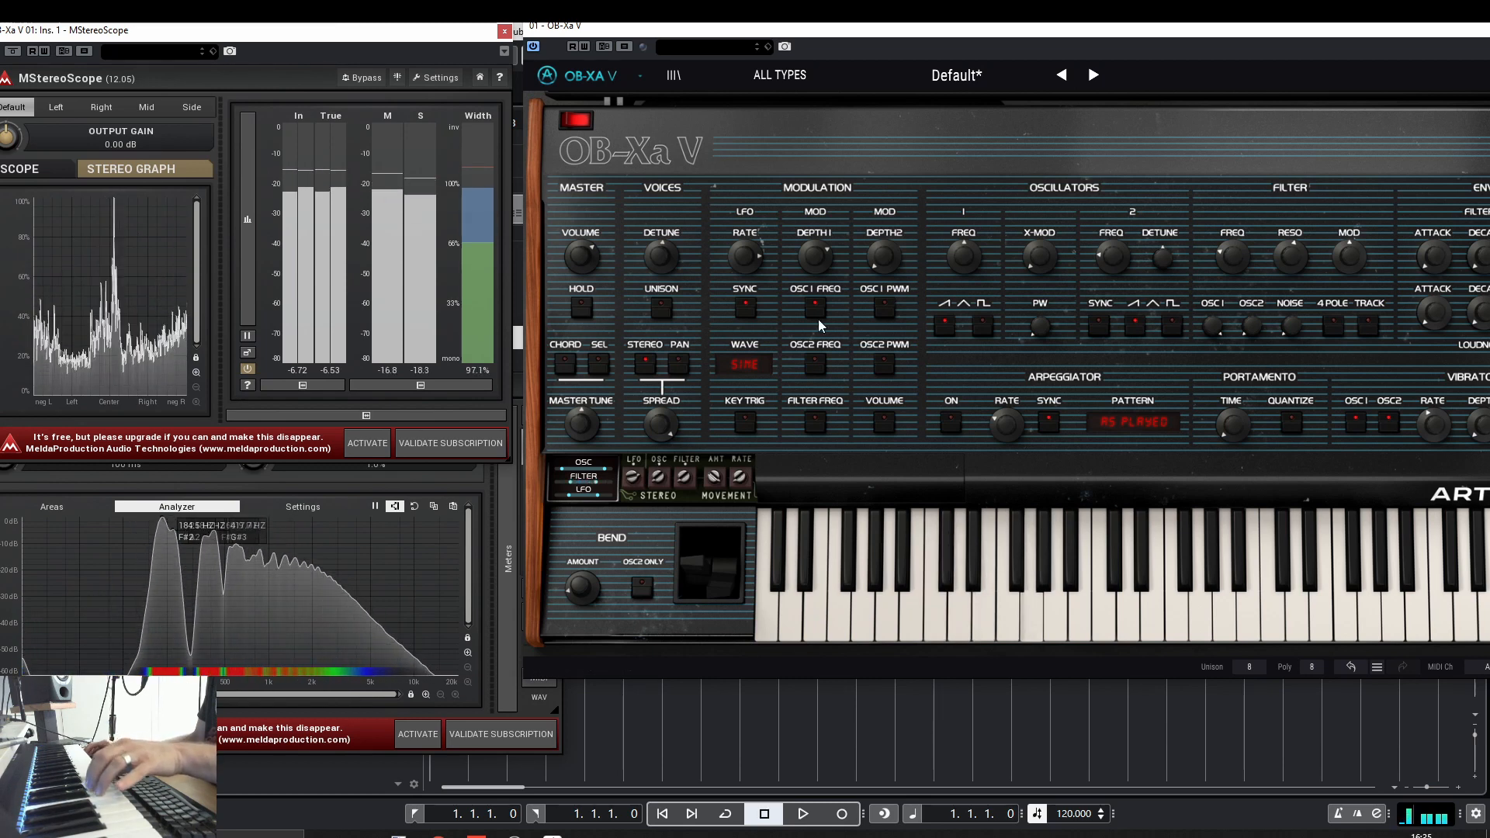
pyautogui.moveTo(743, 256)
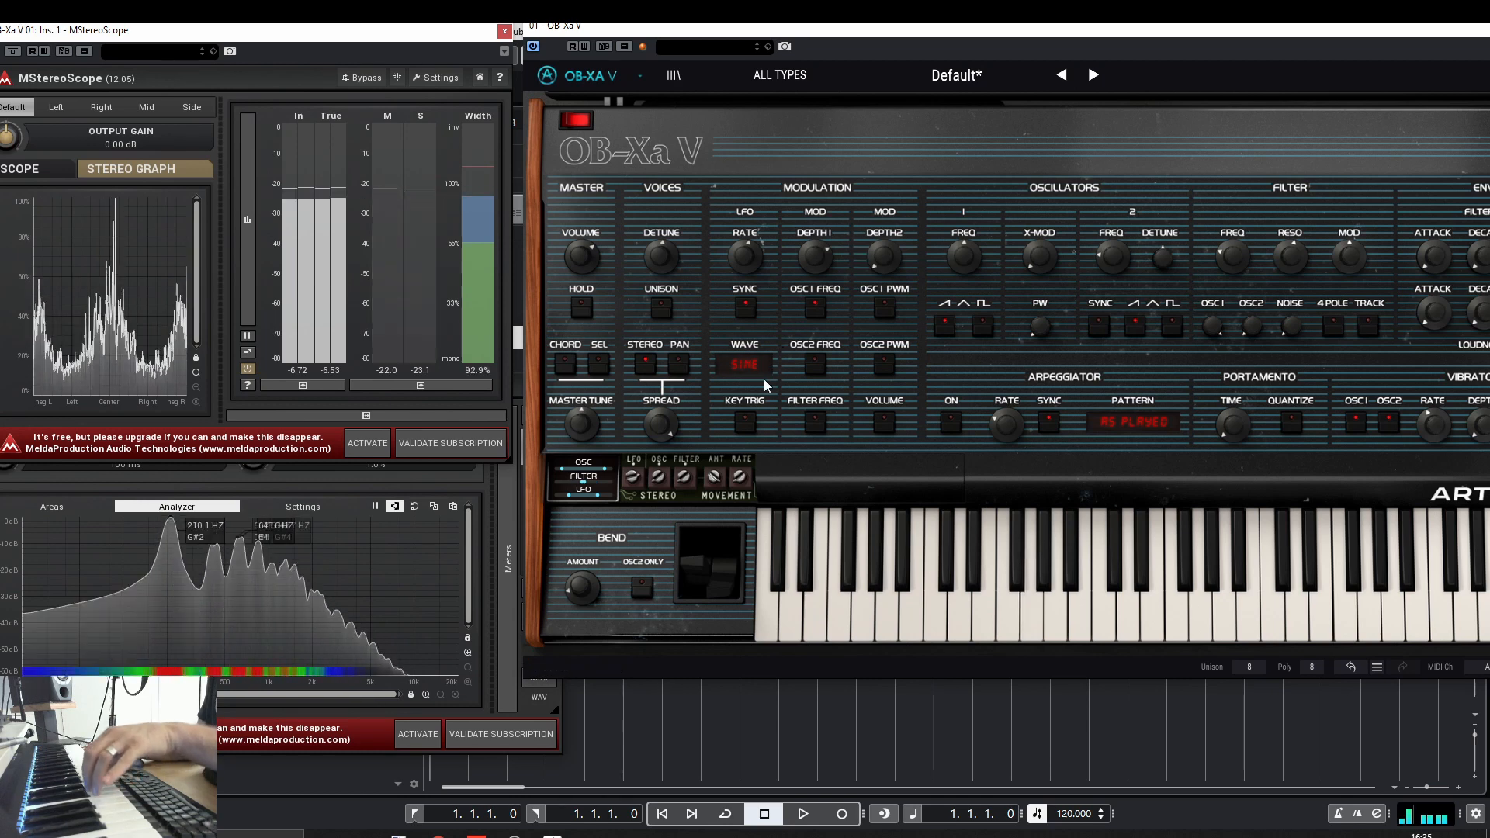
# Compare the individual Voices Pan trimmers in Pan mode and return the voice spread to Stereo mode.
pyautogui.moveTo(659, 439)
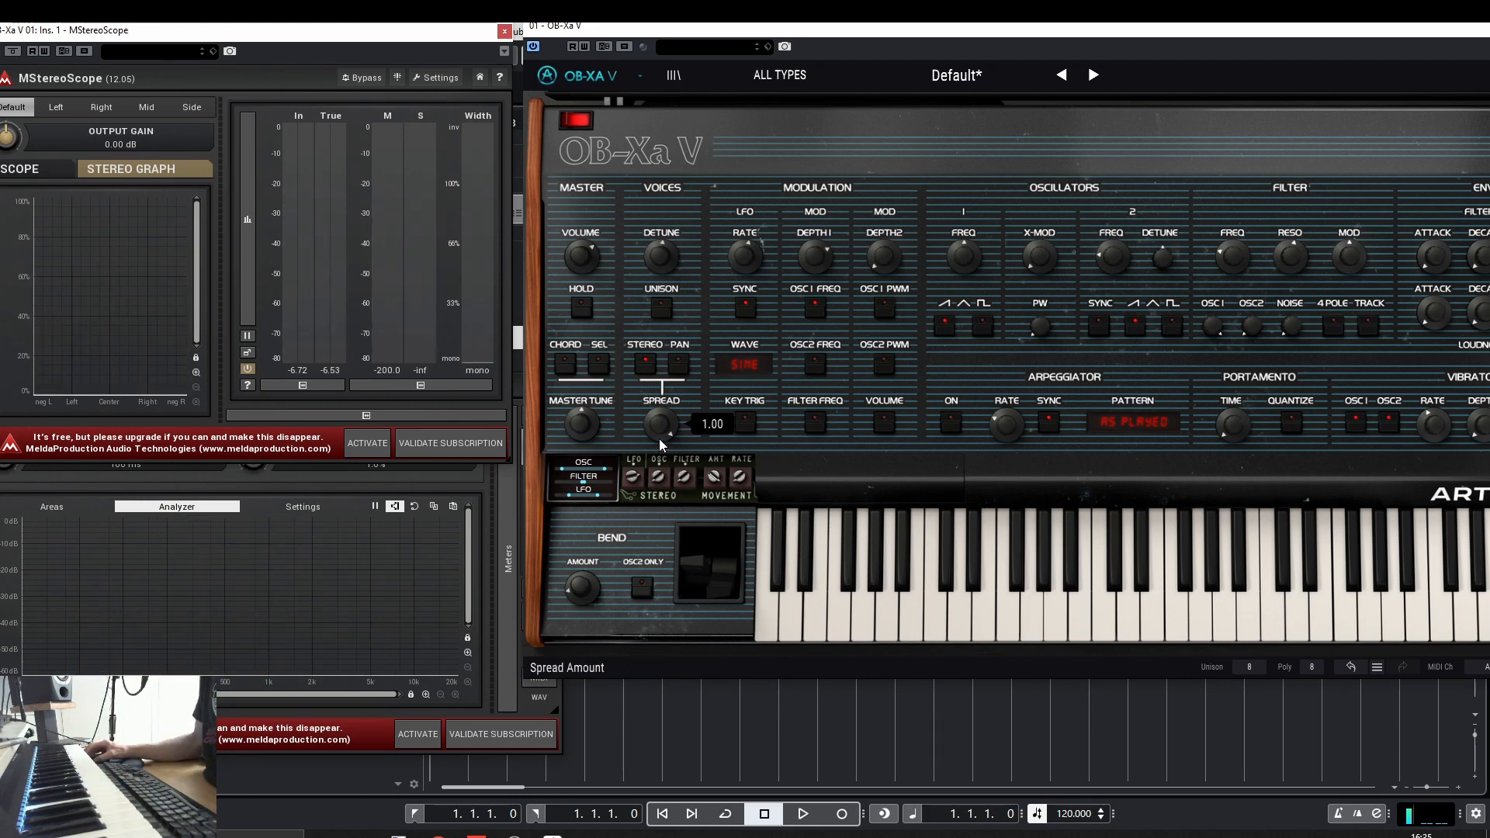
pyautogui.click(678, 361)
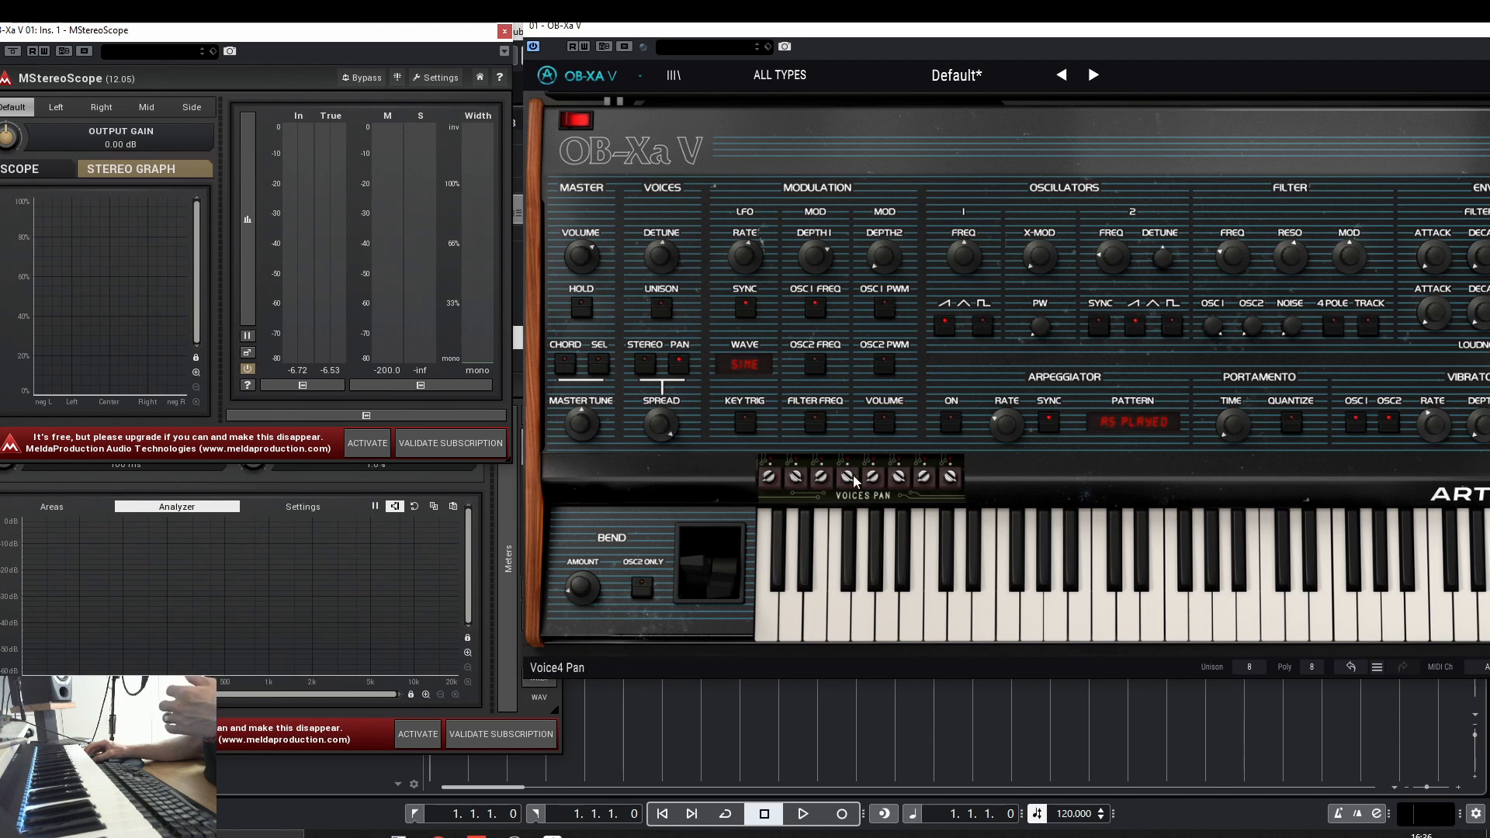
pyautogui.moveTo(828, 479); pyautogui.dragTo(814, 481)
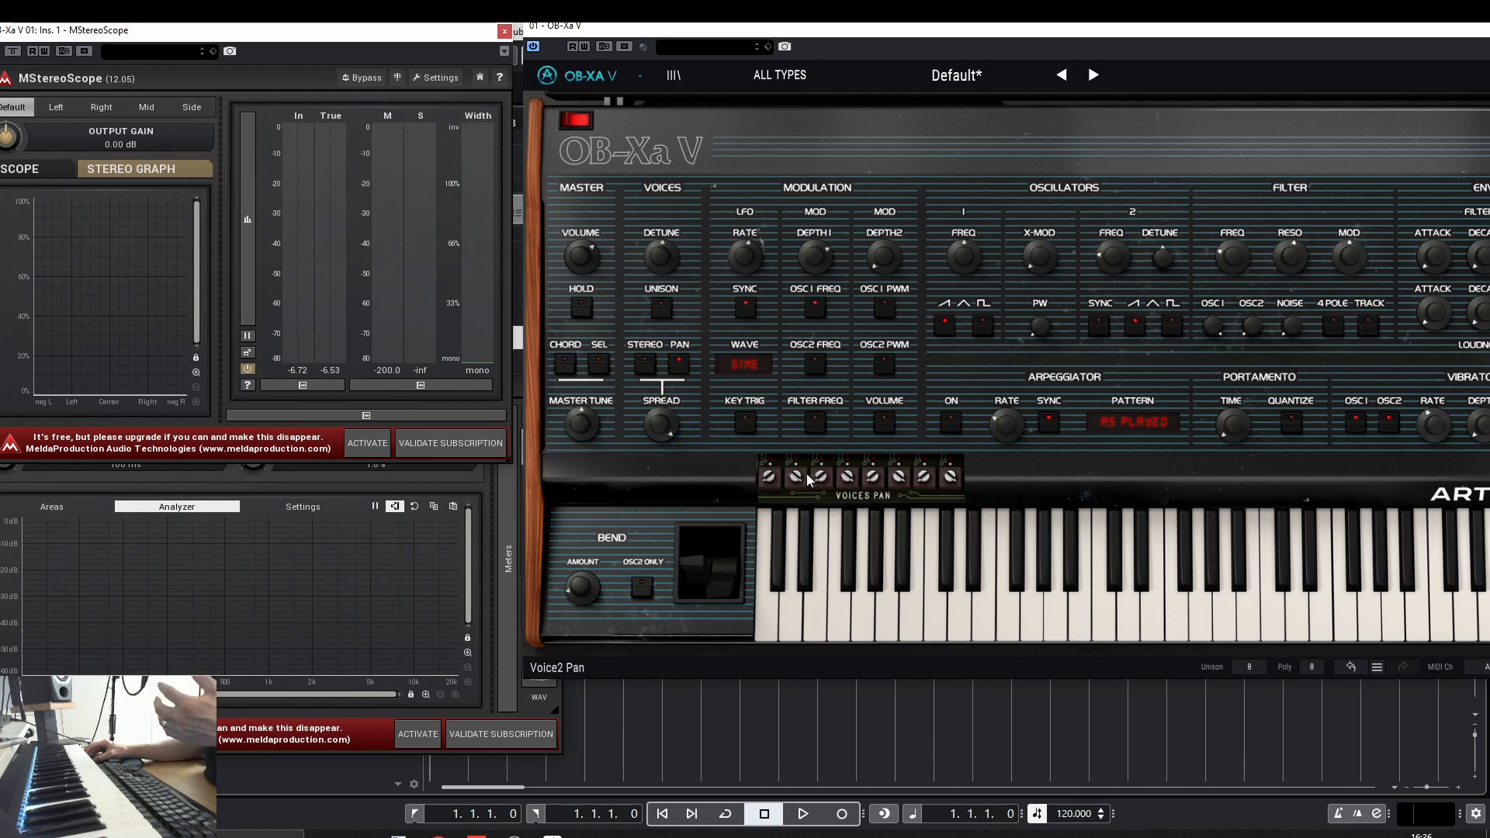
pyautogui.moveTo(806, 475)
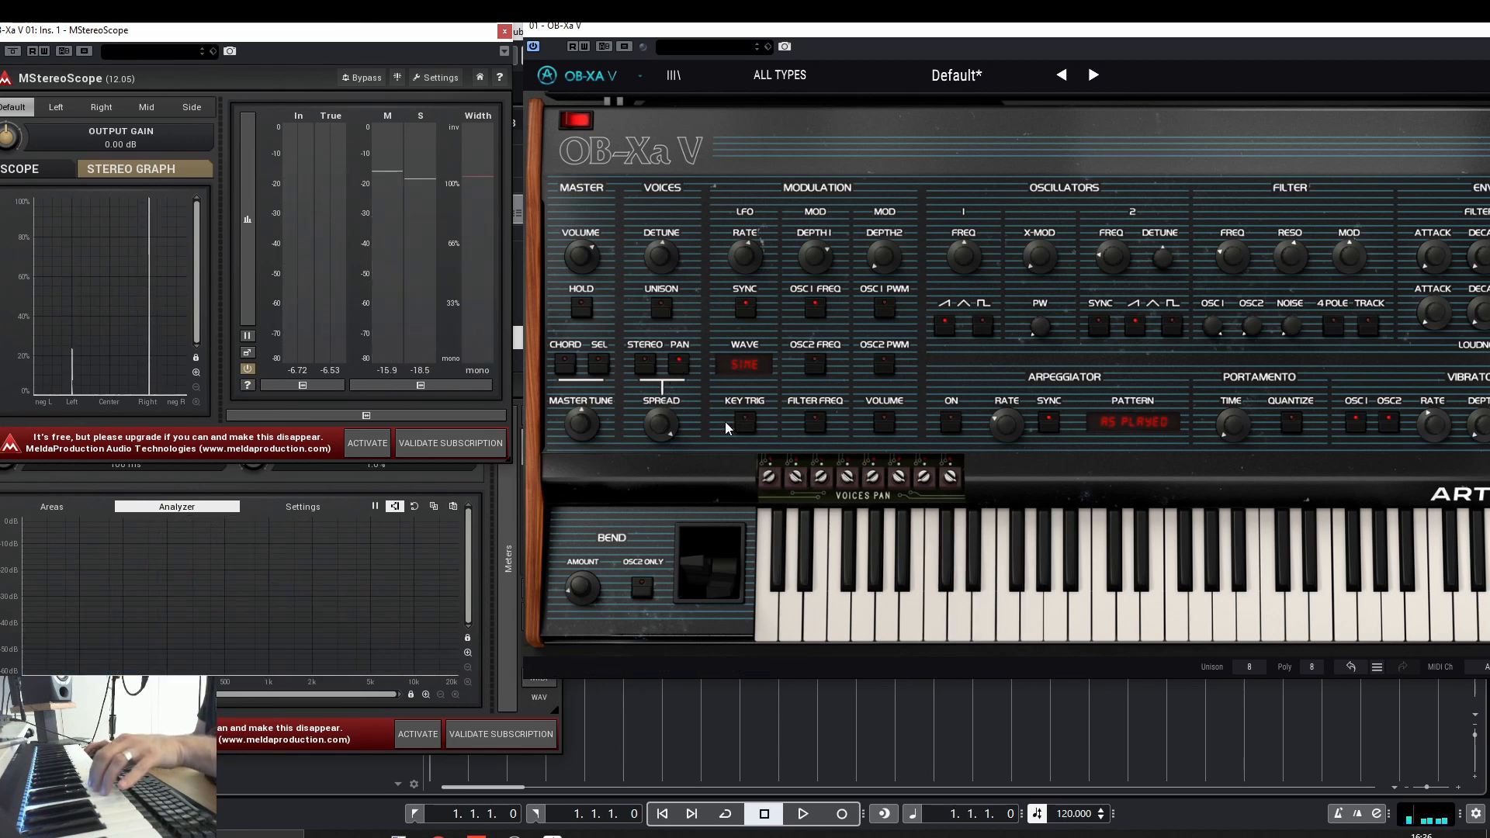
pyautogui.click(644, 364)
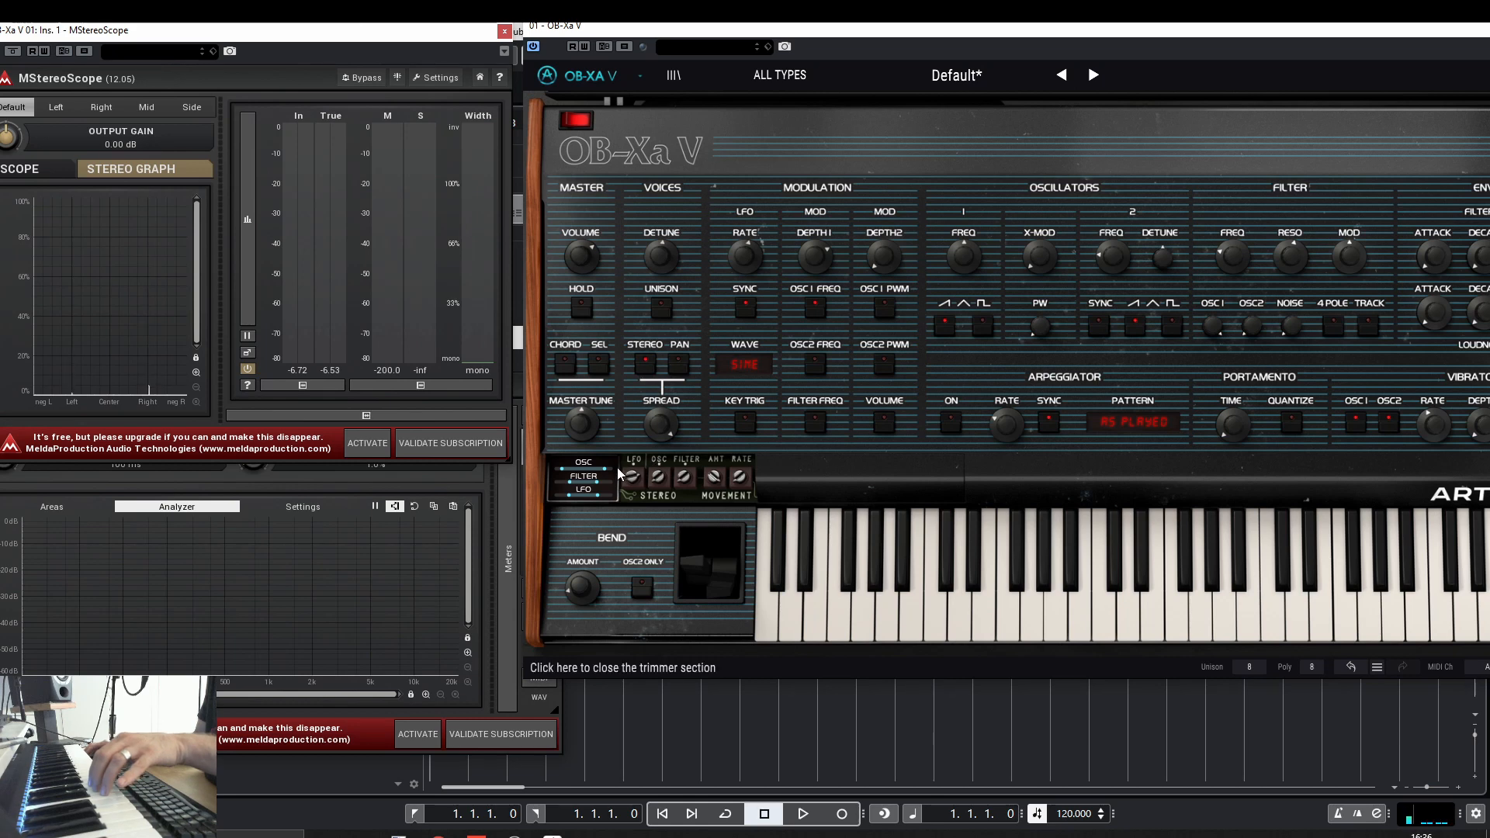